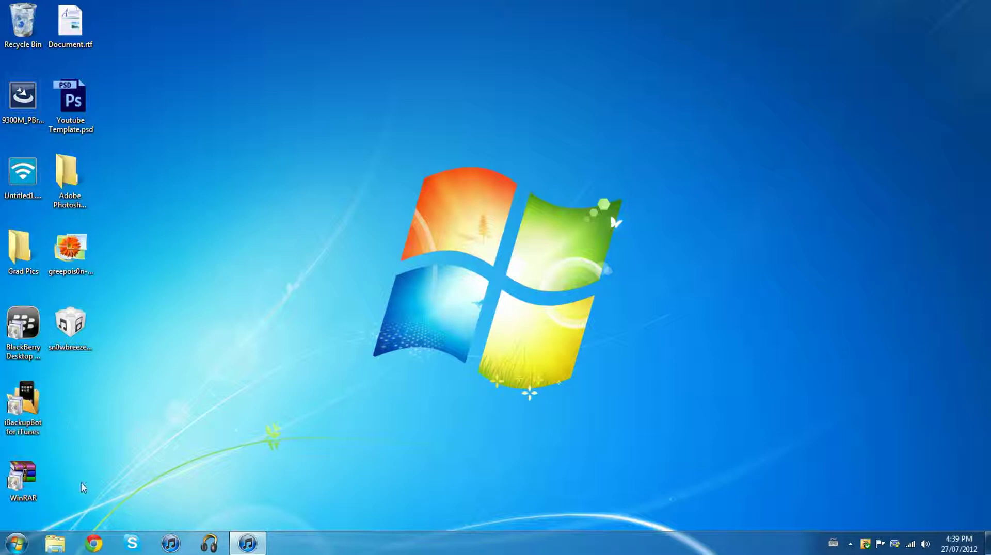
{"action": "left_click", "coordinate": [96, 545]}
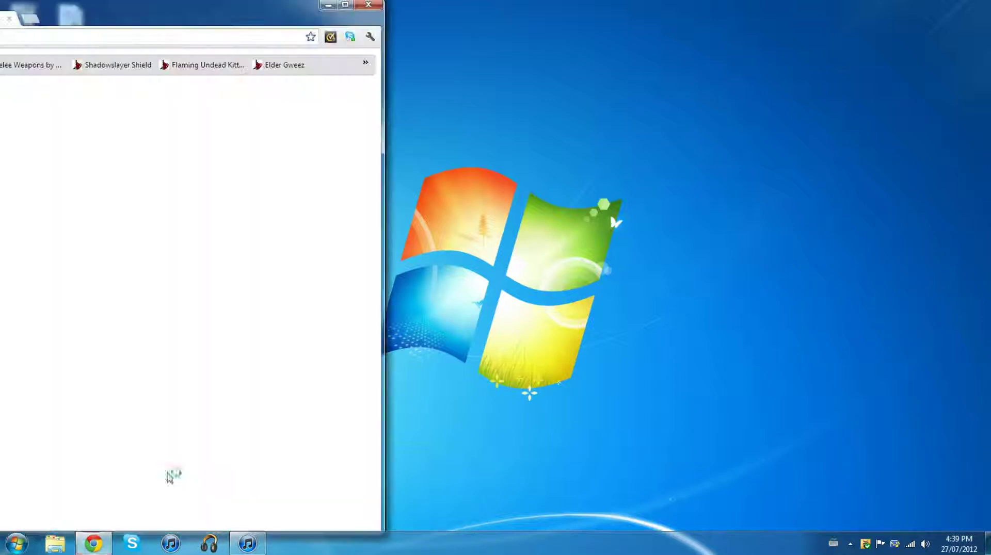
{"action": "left_click_drag", "start_coordinate": [232, 6], "coordinate": [599, 4]}
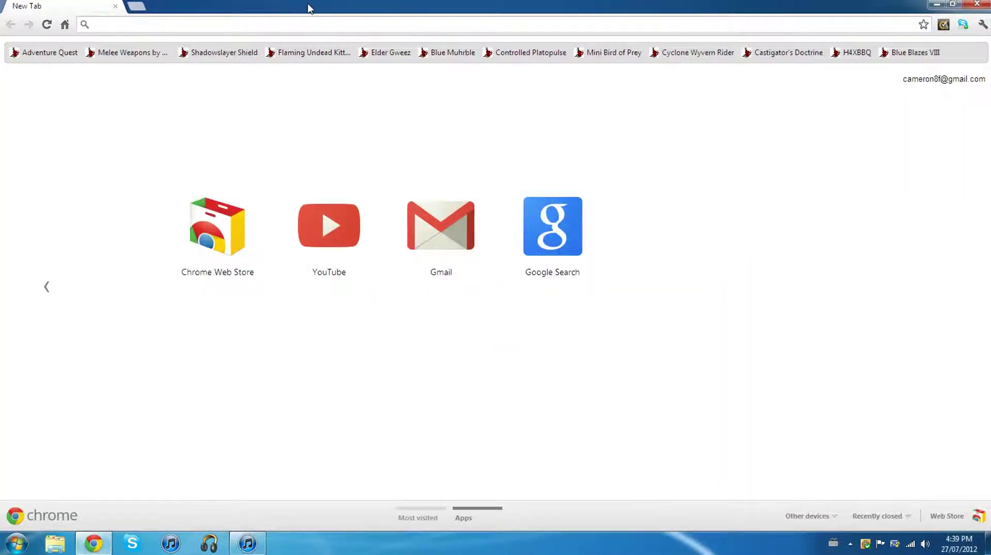
{"action": "type", "text": "www."}
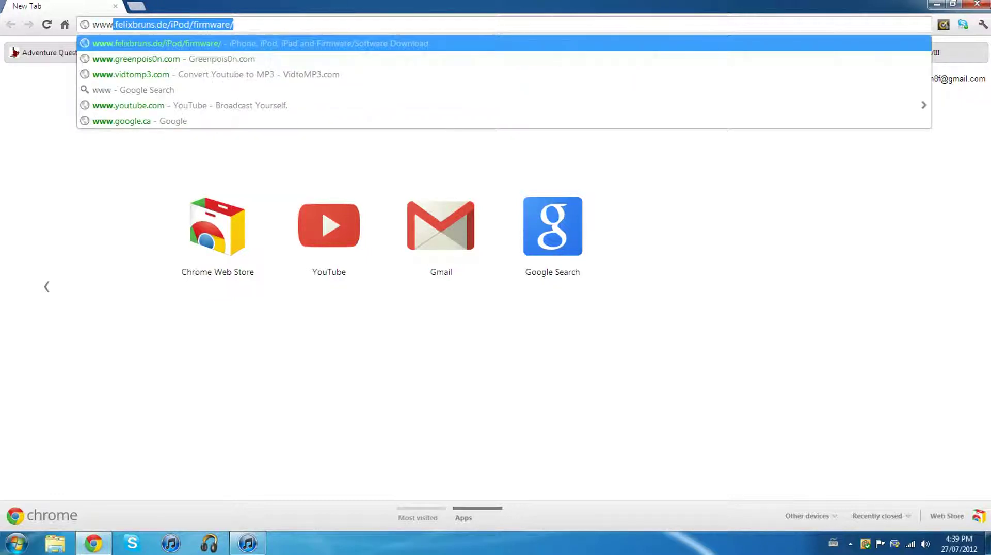
{"action": "type", "text": "greenpoi"}
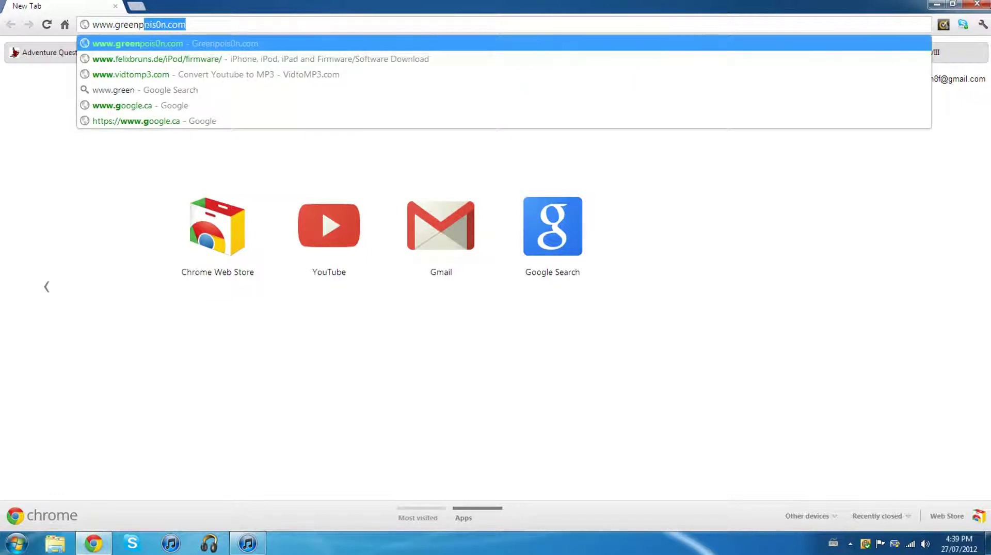
{"action": "type", "text": "s0n.co"}
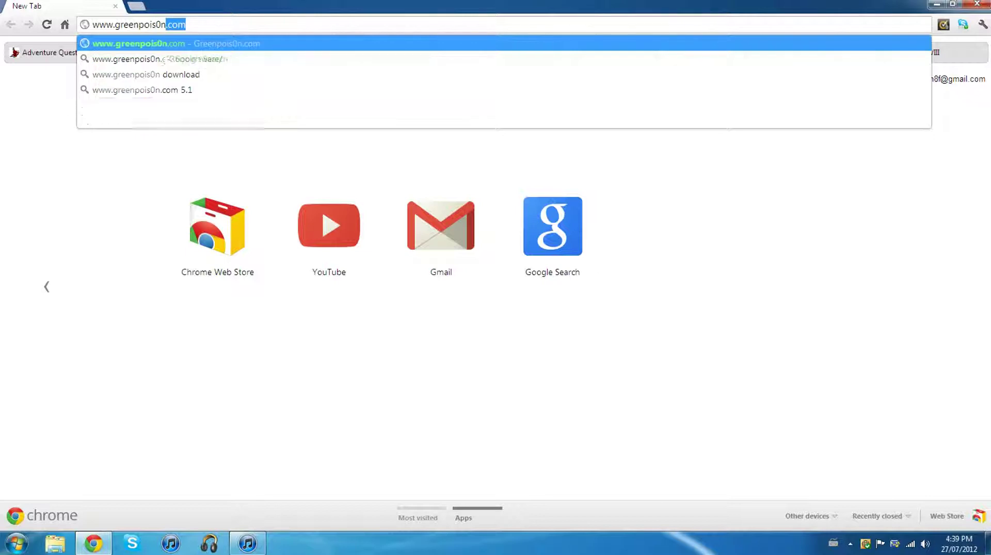
{"action": "type", "text": "m"}
{"action": "key", "text": "Return"}
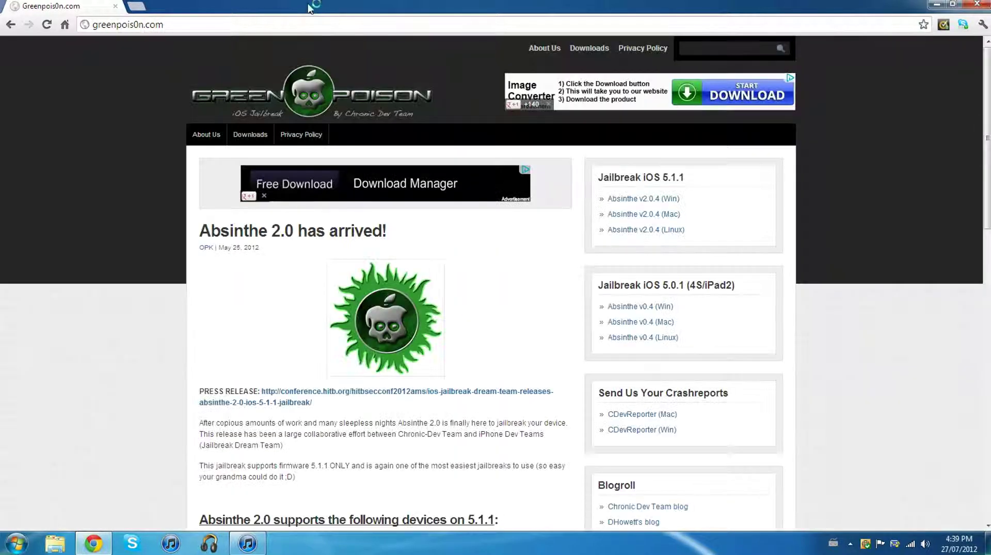
- Open the greenpois0n Downloads page and scroll to the RC6.1 download list
{"action": "left_click", "coordinate": [250, 136]}
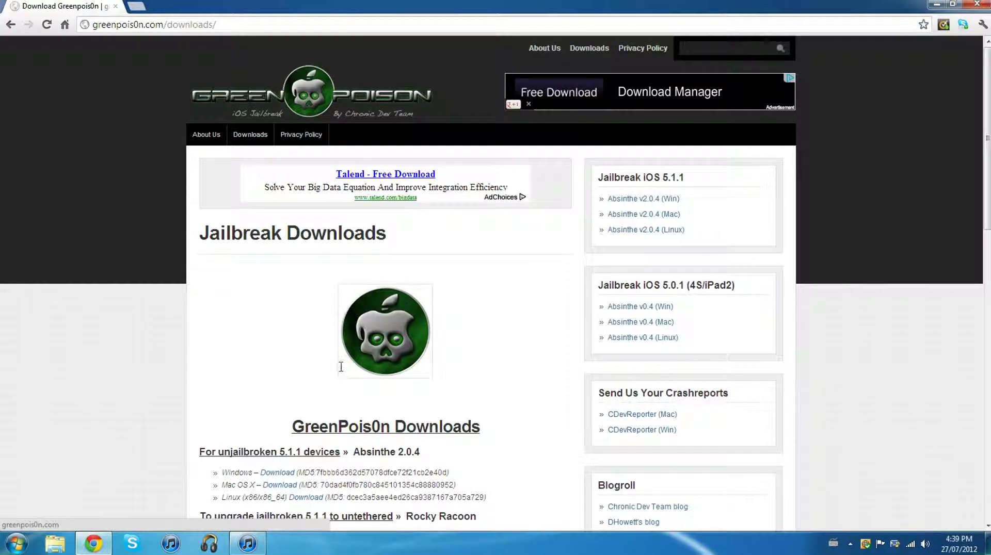
{"action": "scroll", "coordinate": [340, 367], "scroll_direction": "down", "scroll_amount": 3}
{"action": "scroll", "coordinate": [340, 368], "scroll_direction": "down", "scroll_amount": 2}
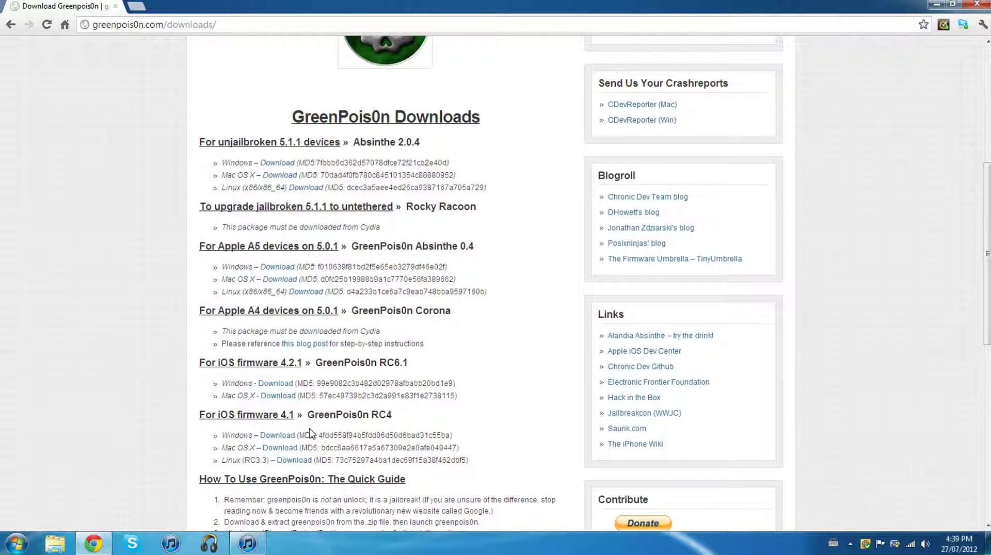
{"action": "scroll", "coordinate": [248, 255], "scroll_direction": "down", "scroll_amount": 2}
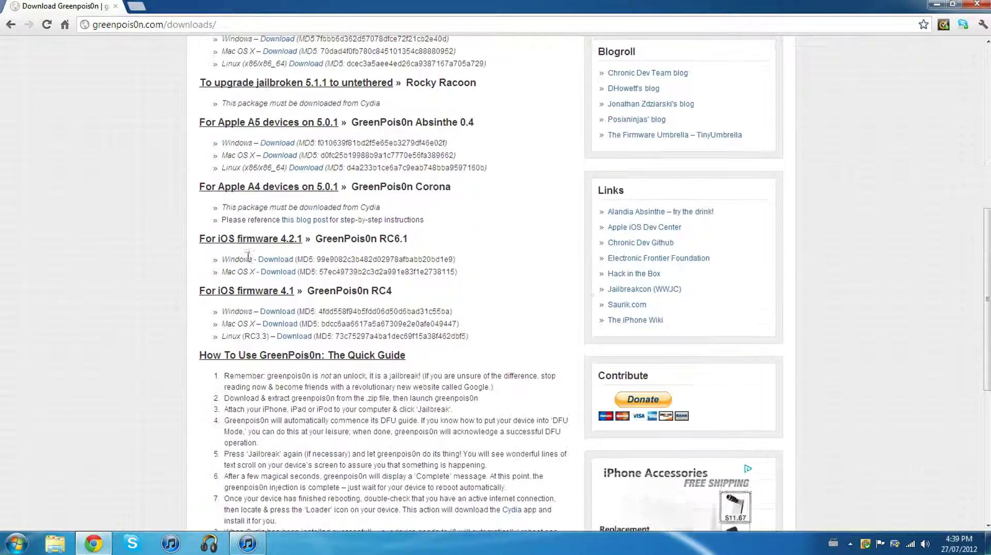
{"action": "scroll", "coordinate": [247, 255], "scroll_direction": "down", "scroll_amount": 2}
{"action": "scroll", "coordinate": [253, 261], "scroll_direction": "up", "scroll_amount": 4}
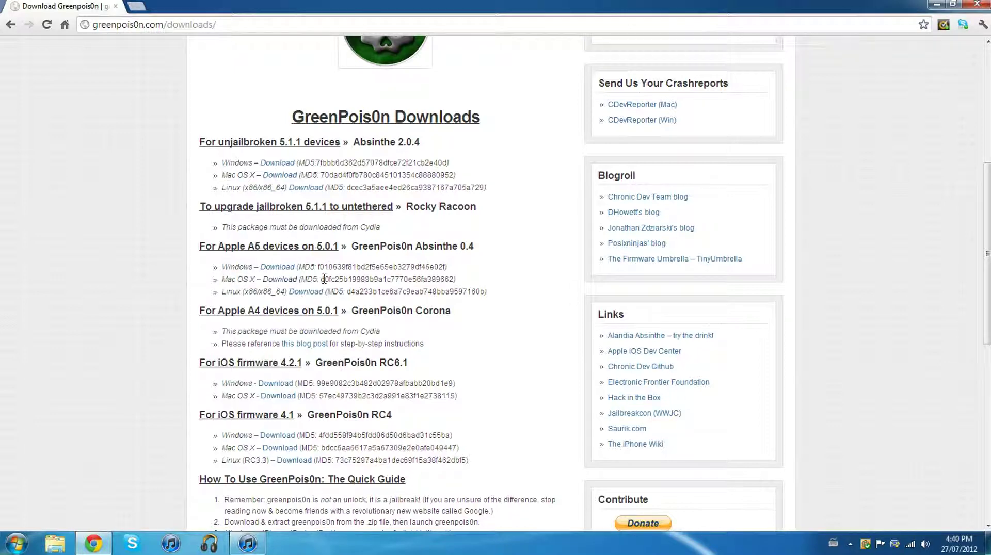
- Close Chrome and run greenpois0n.exe from gp_win_rc6.1.zip in WinRAR
{"action": "left_click", "coordinate": [977, 6]}
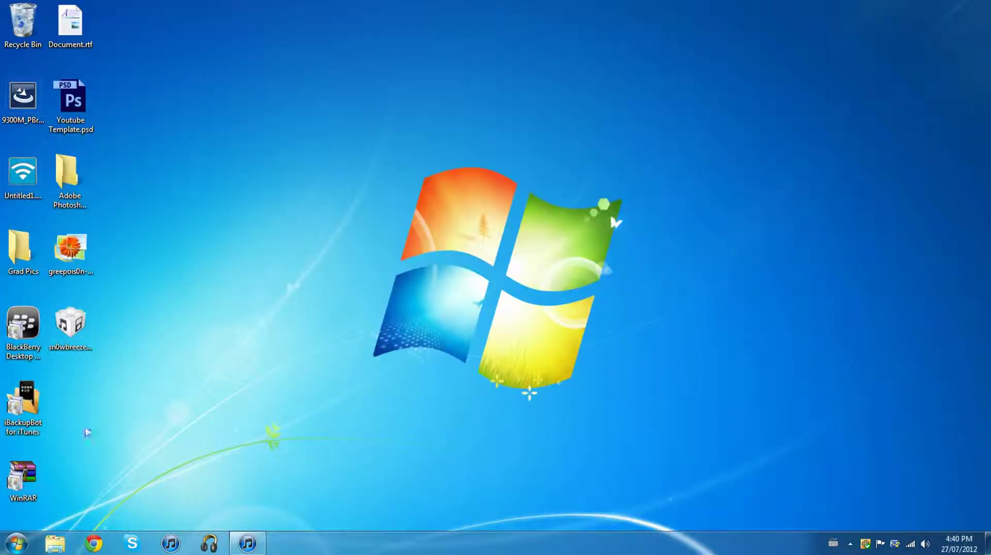
{"action": "double_click", "coordinate": [36, 474]}
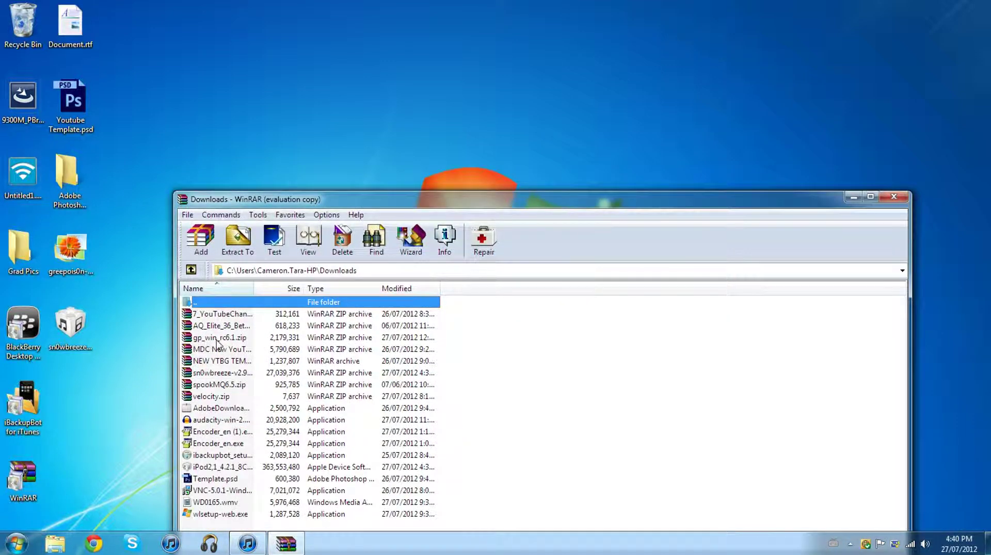
{"action": "double_click", "coordinate": [217, 339]}
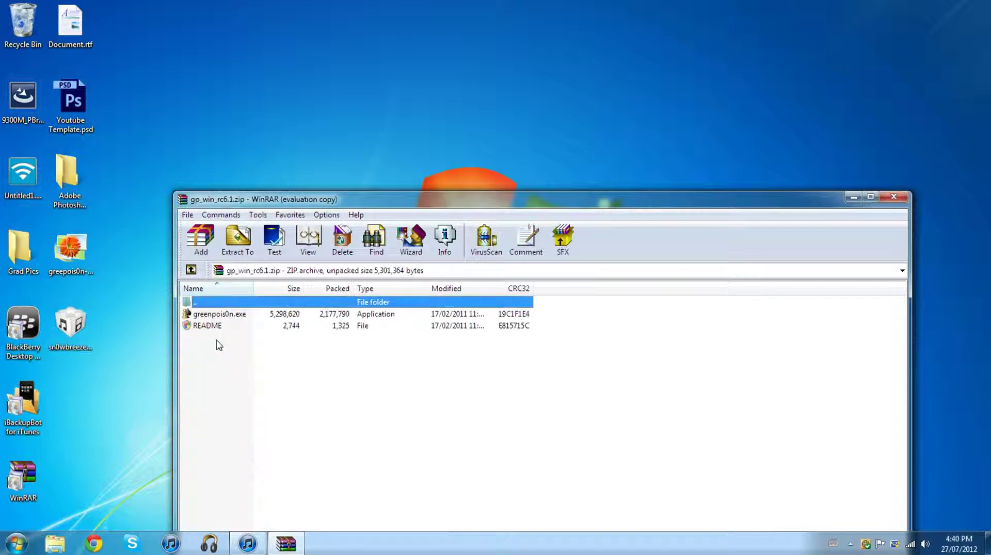
{"action": "double_click", "coordinate": [211, 314]}
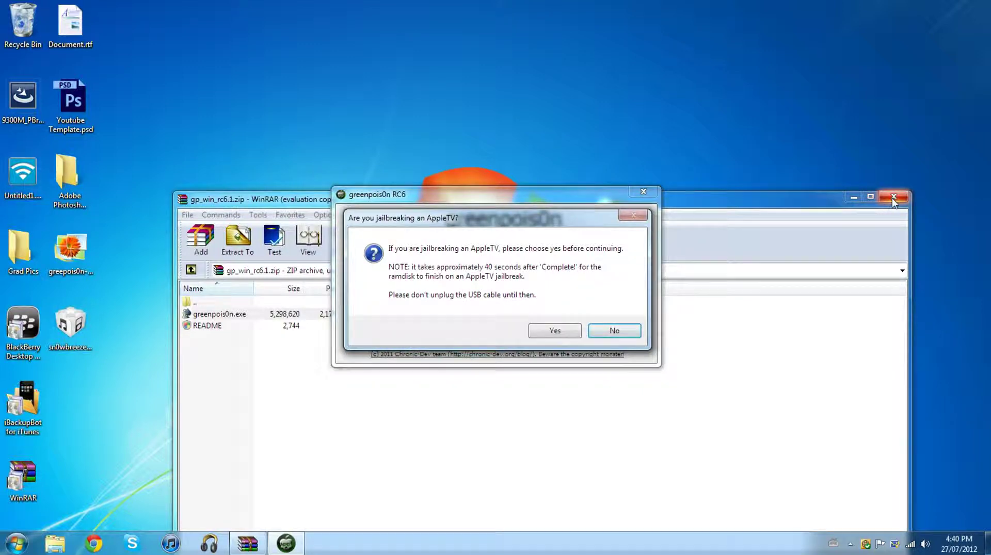
- Close WinRAR, answer No to the AppleTV prompt, and start the DFU countdown
{"action": "left_click", "coordinate": [893, 197]}
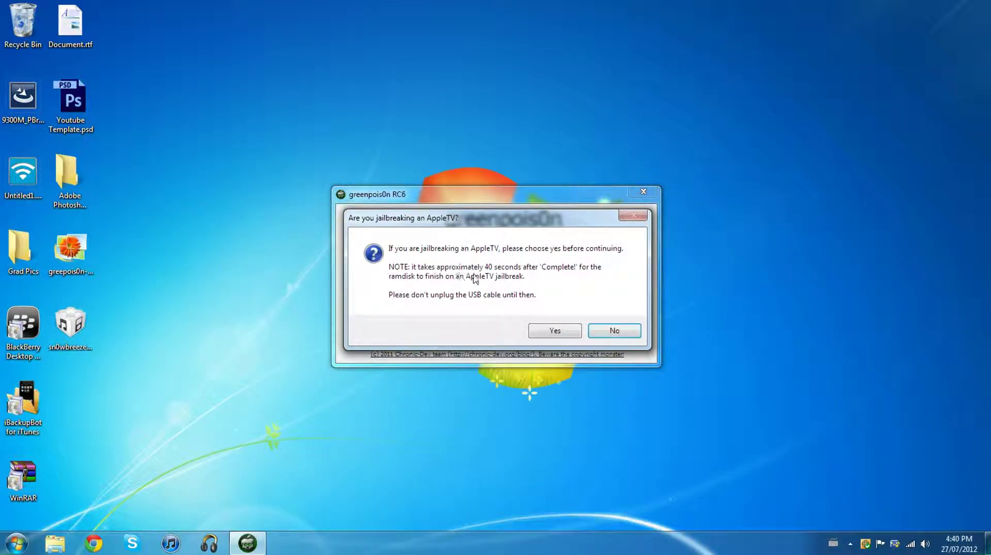
{"action": "left_click", "coordinate": [608, 331]}
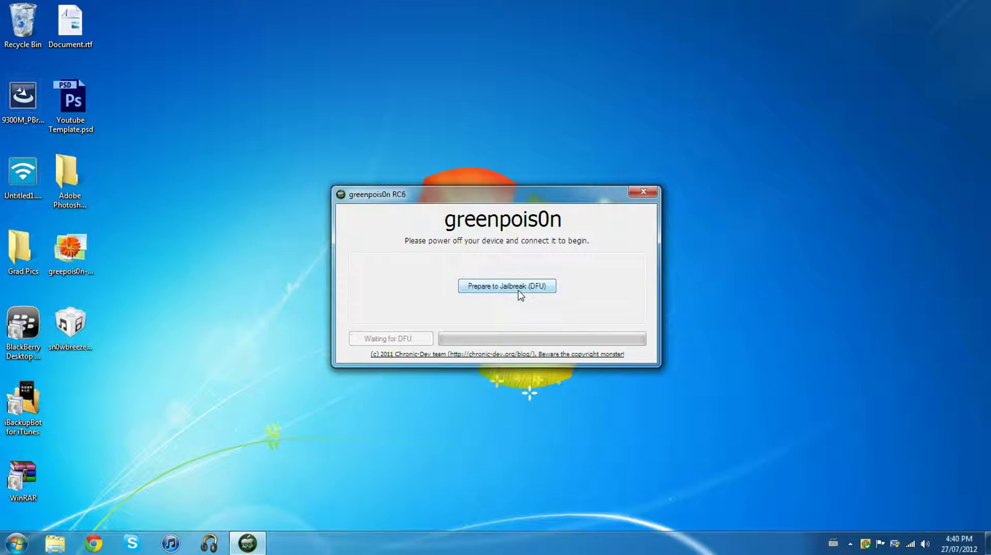
{"action": "left_click", "coordinate": [523, 291]}
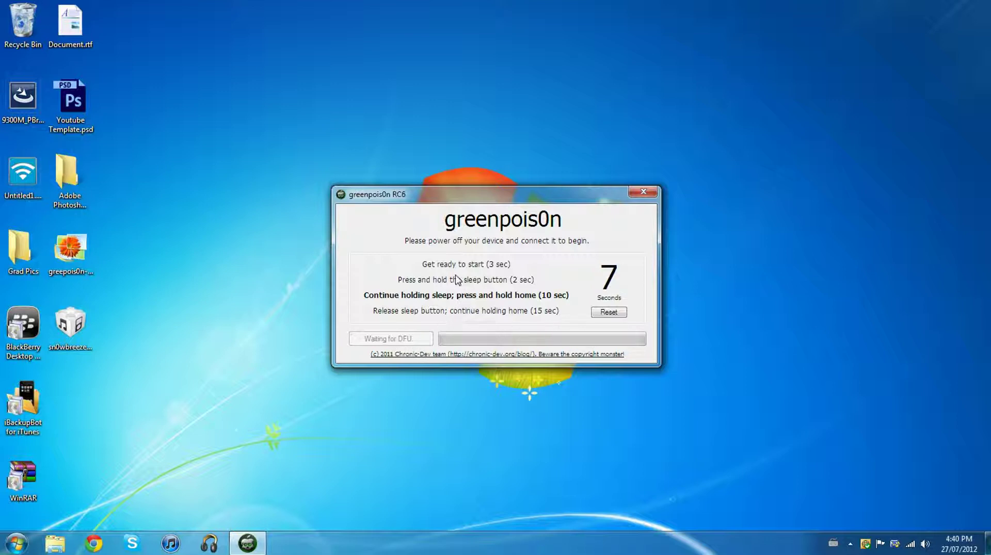
- Close the greenpois0n jailbreak window to return to the desktop
{"action": "left_click", "coordinate": [643, 191]}
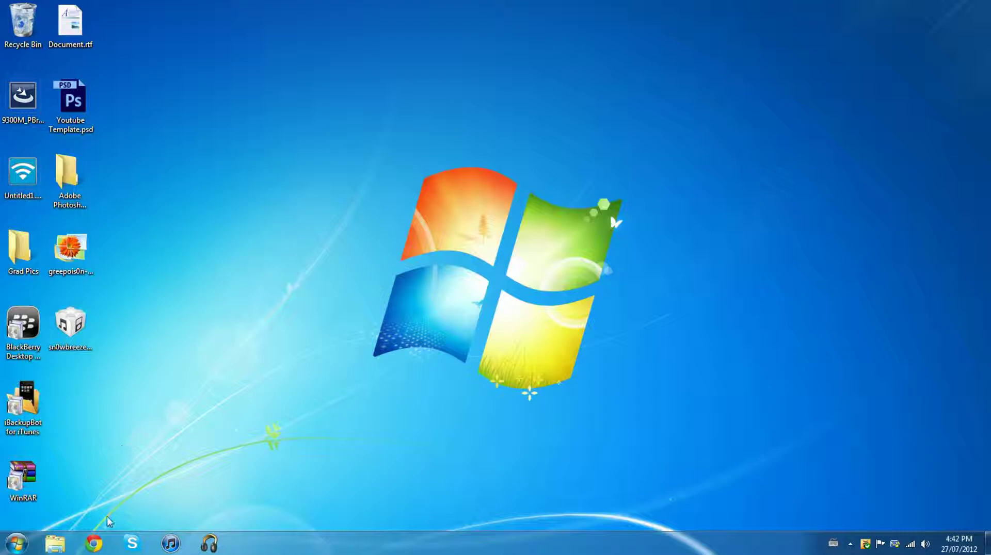
{"action": "left_click", "coordinate": [99, 548]}
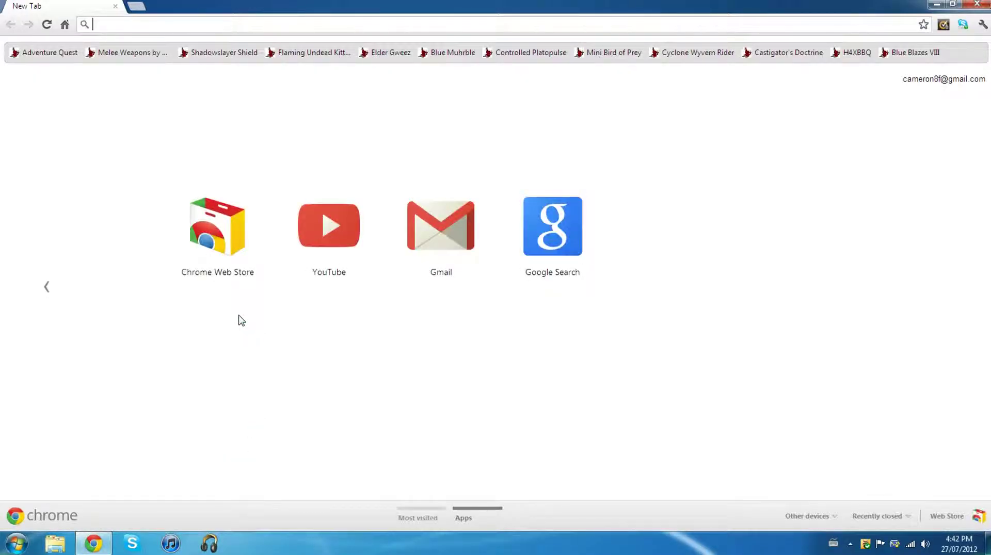
{"action": "type", "text": "www.ih"}
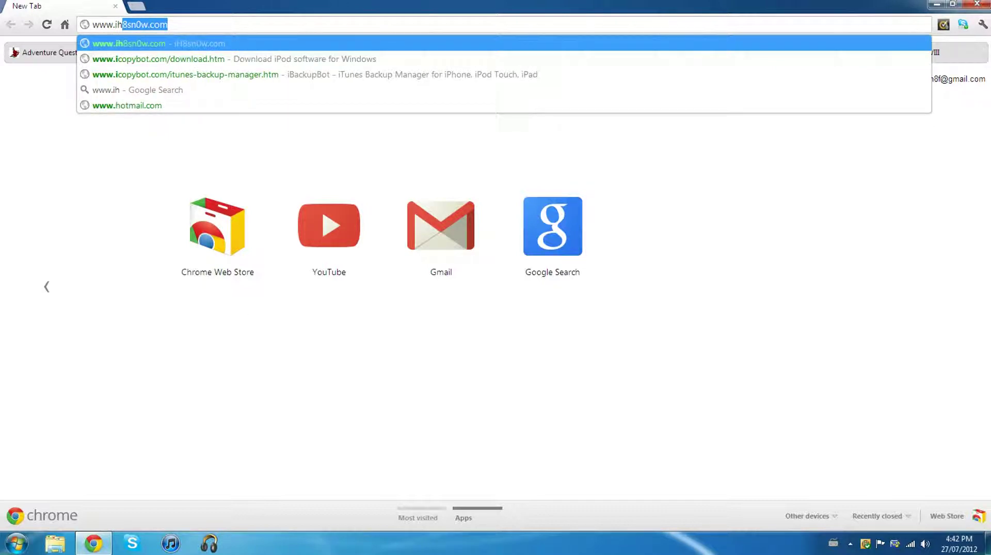
{"action": "type", "text": "8sn0w."}
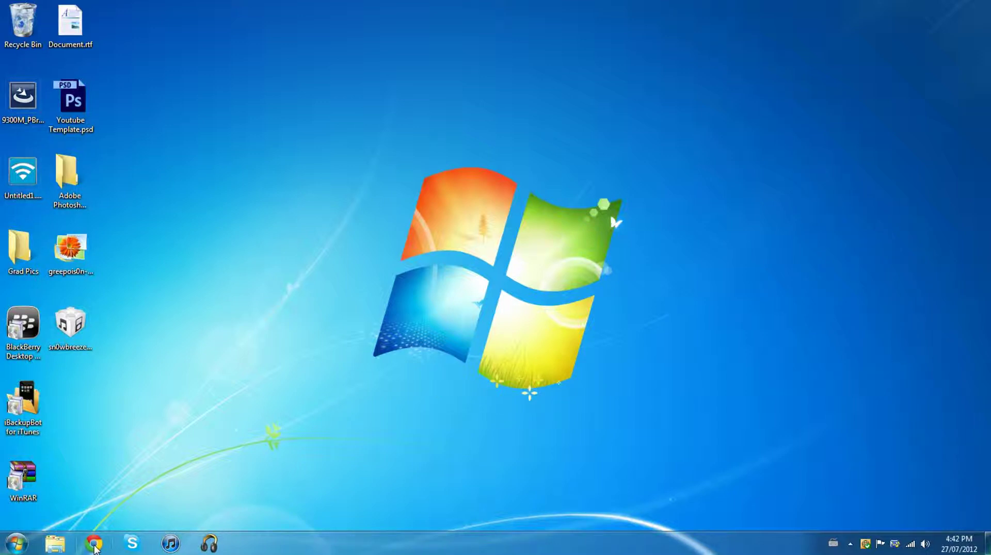
- Open the sn0wbreeze IPSW in iTunes, dismiss the recovery-mode notice, and confirm a factory restore
{"action": "left_click", "coordinate": [64, 329]}
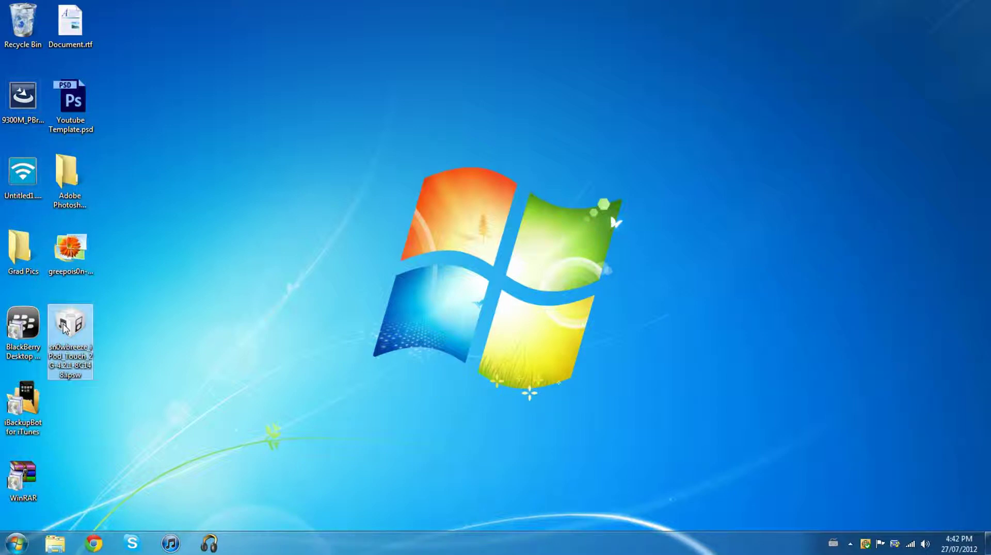
{"action": "double_click", "coordinate": [64, 328]}
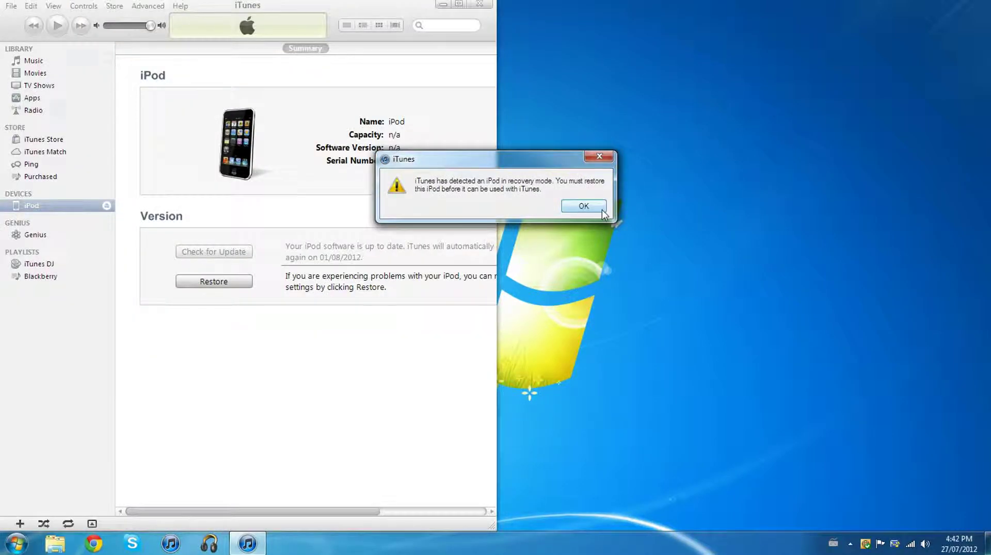
{"action": "left_click", "coordinate": [602, 209]}
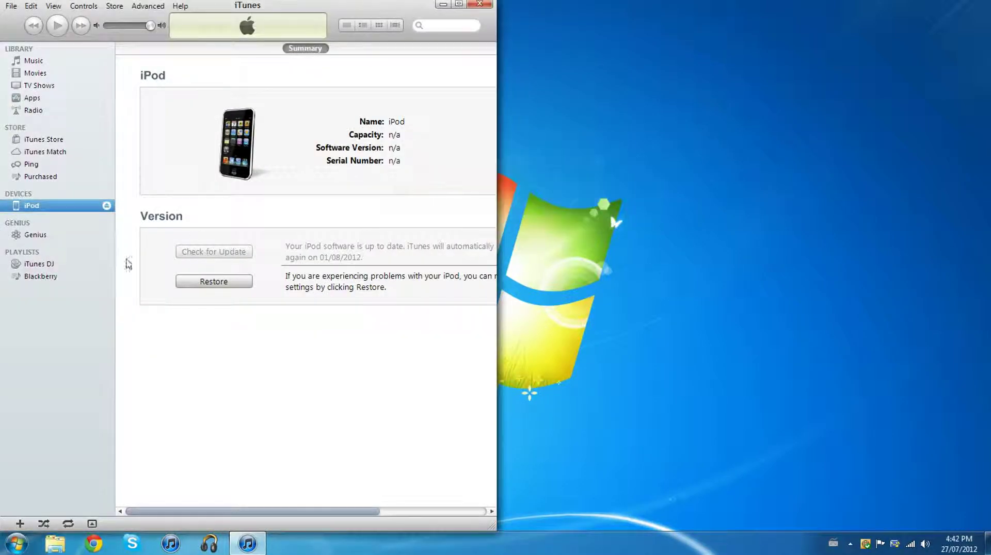
{"action": "left_click", "coordinate": [203, 281]}
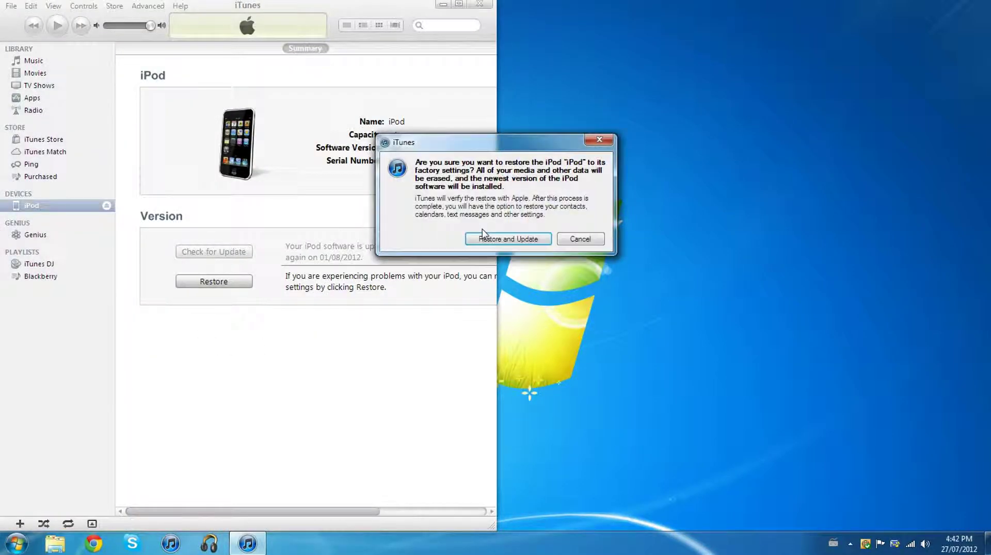
{"action": "left_click", "coordinate": [490, 239]}
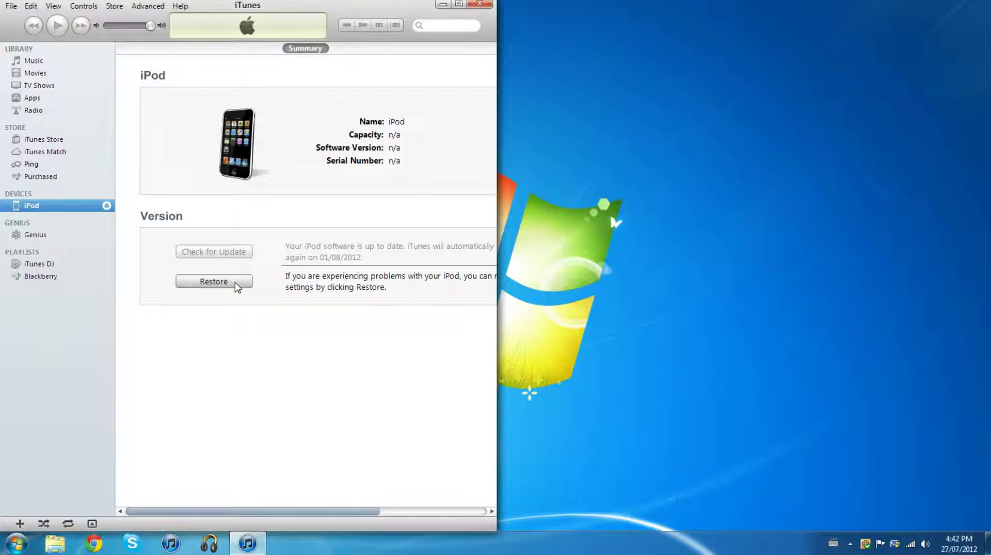
- Restore the iPod from the custom sn0wbreeze 4.2.1 IPSW, then minimize iTunes
{"action": "left_click", "coordinate": [237, 282], "text": "shift"}
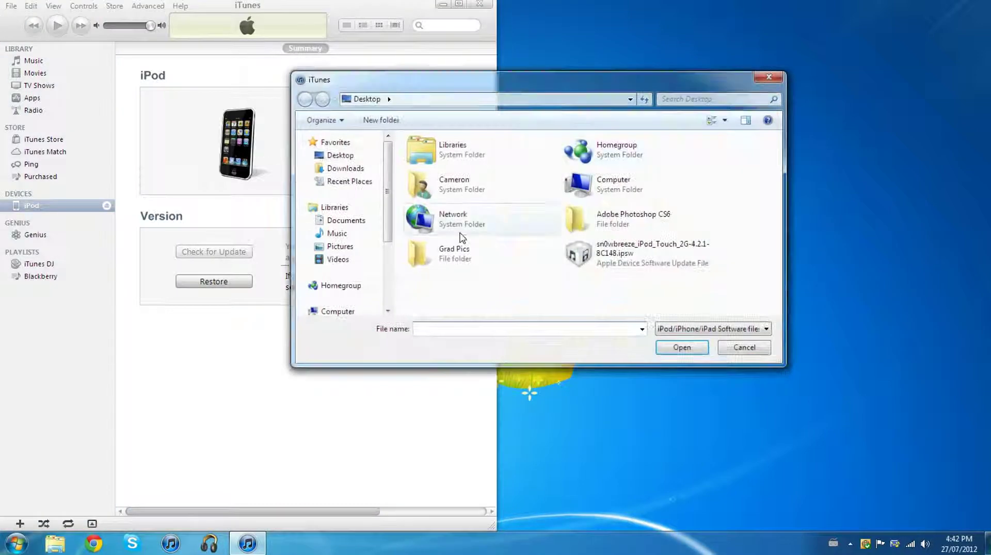
{"action": "left_click", "coordinate": [638, 253]}
{"action": "left_click", "coordinate": [673, 348]}
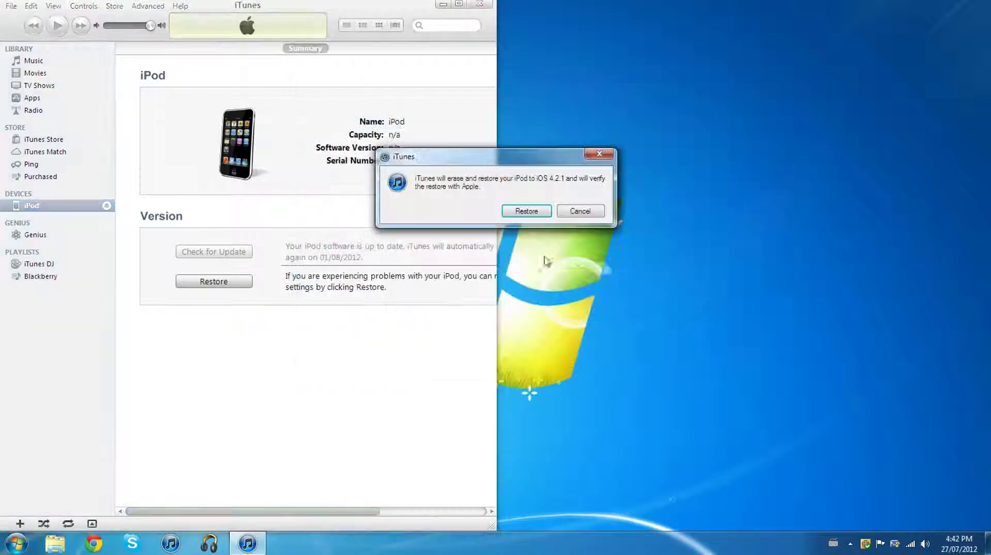
{"action": "left_click", "coordinate": [541, 212]}
{"action": "left_click", "coordinate": [443, 4]}
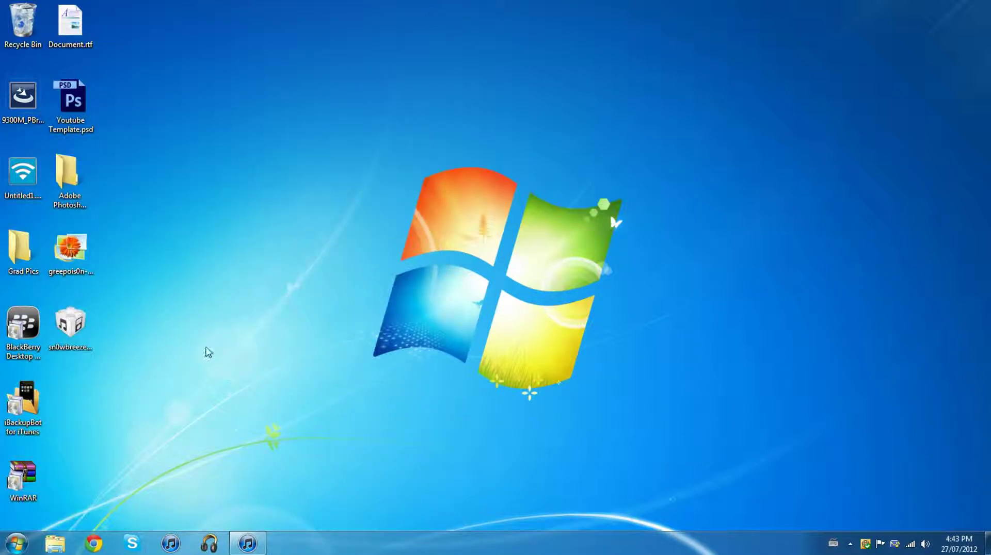
- Launch sn0wbreeze from sn0wbreeze-v2.9.6.zip in WinRAR, then close WinRAR
{"action": "left_click_drag", "start_coordinate": [23, 479], "coordinate": [133, 407]}
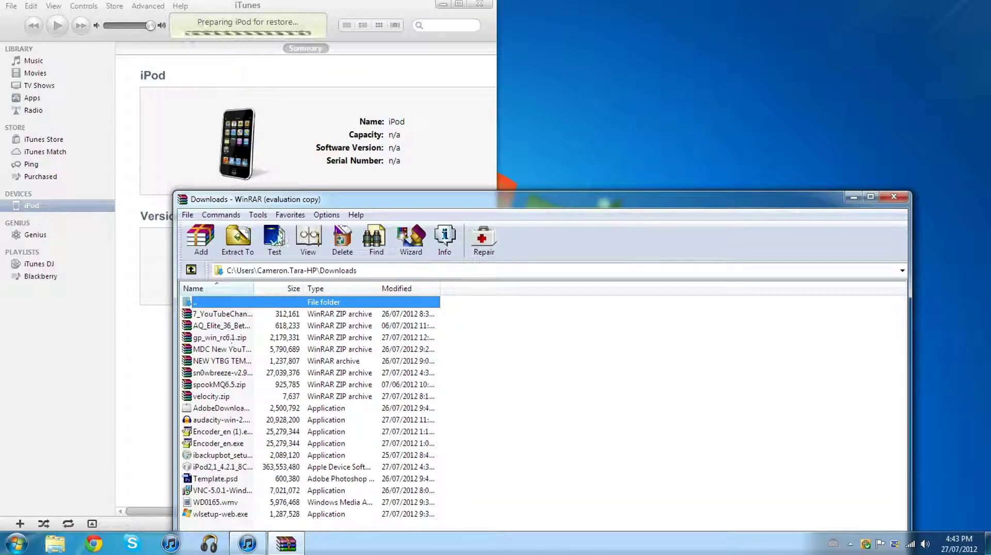
{"action": "double_click", "coordinate": [211, 373]}
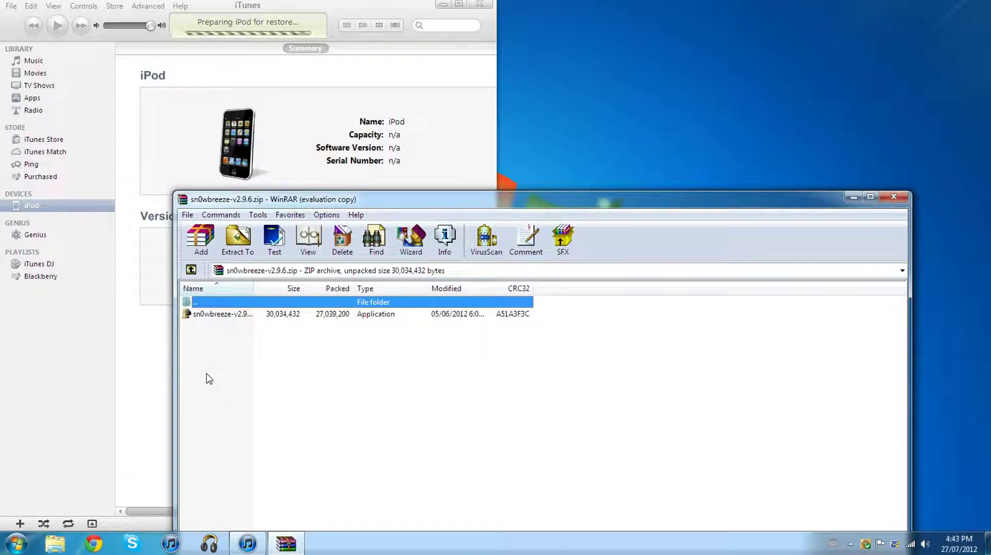
{"action": "double_click", "coordinate": [222, 314]}
{"action": "left_click", "coordinate": [442, 6]}
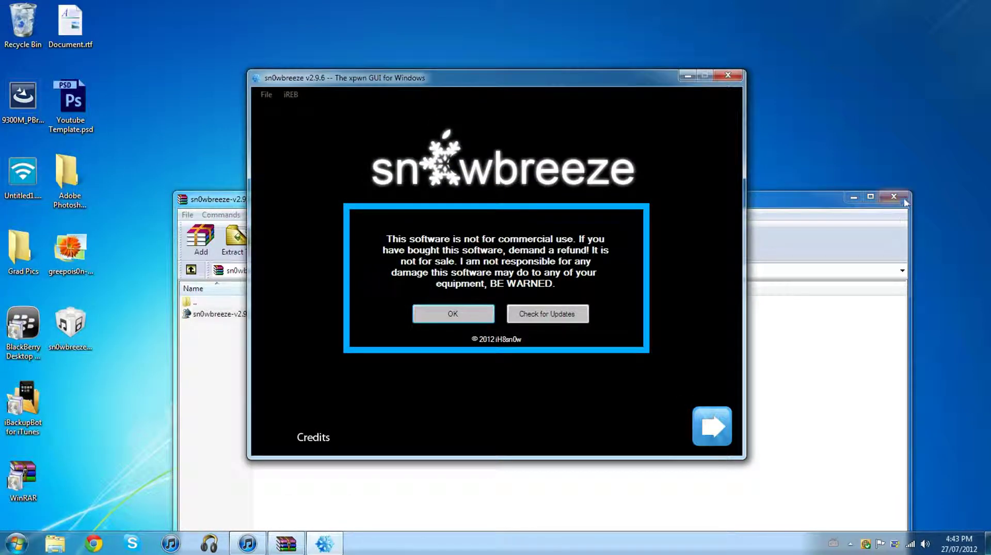
{"action": "left_click", "coordinate": [903, 200]}
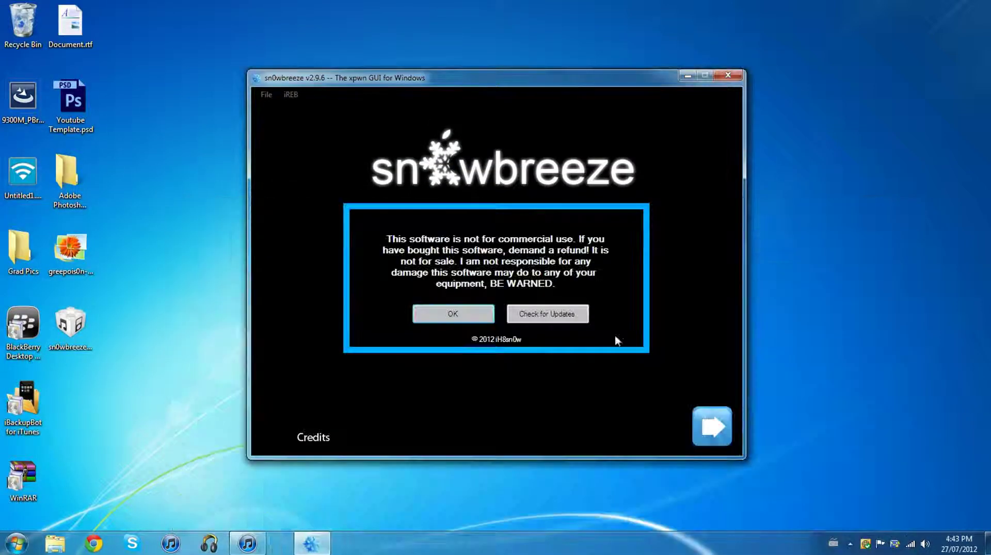
- Accept the sn0wbreeze disclaimer, advance to IPSW Selection, and launch Chrome
{"action": "left_click", "coordinate": [436, 319]}
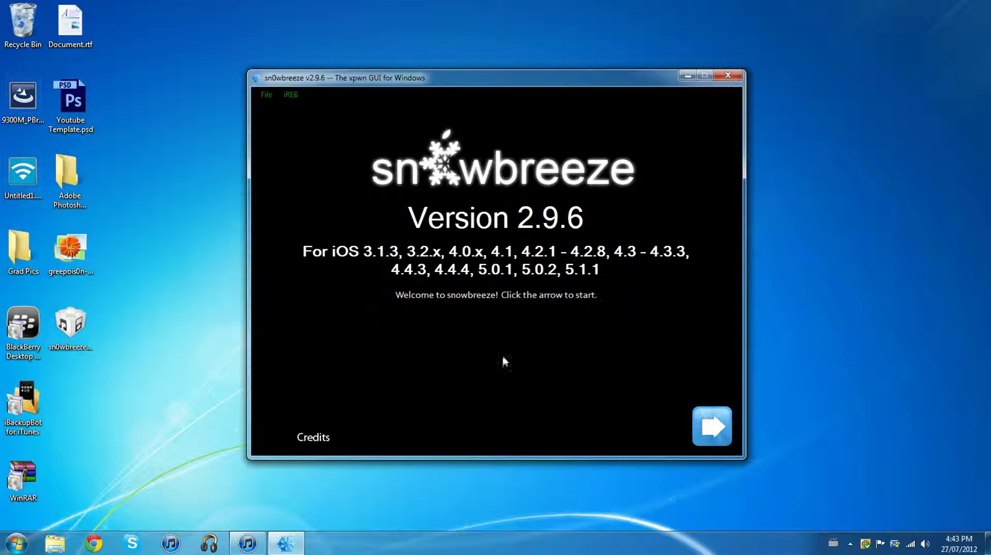
{"action": "left_click", "coordinate": [708, 426]}
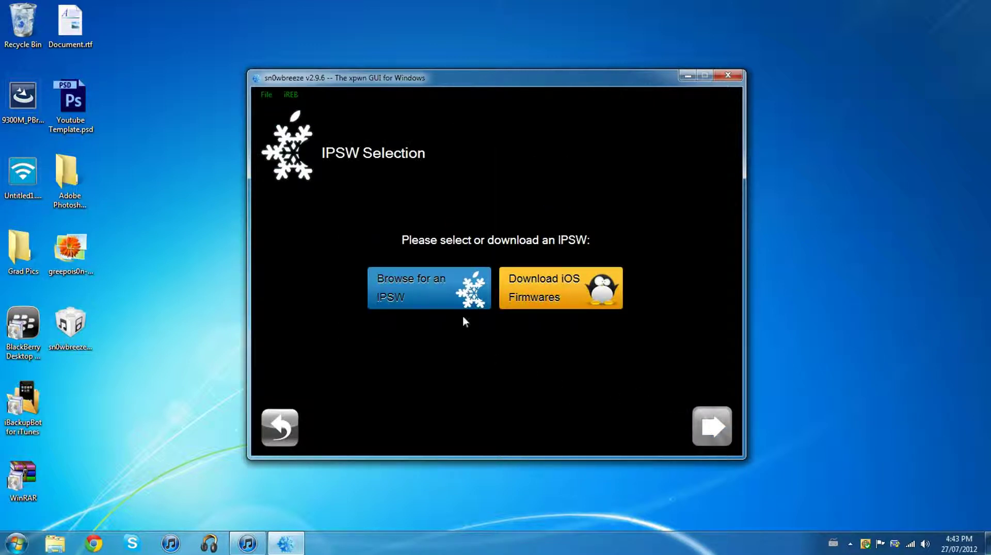
{"action": "left_click", "coordinate": [91, 542]}
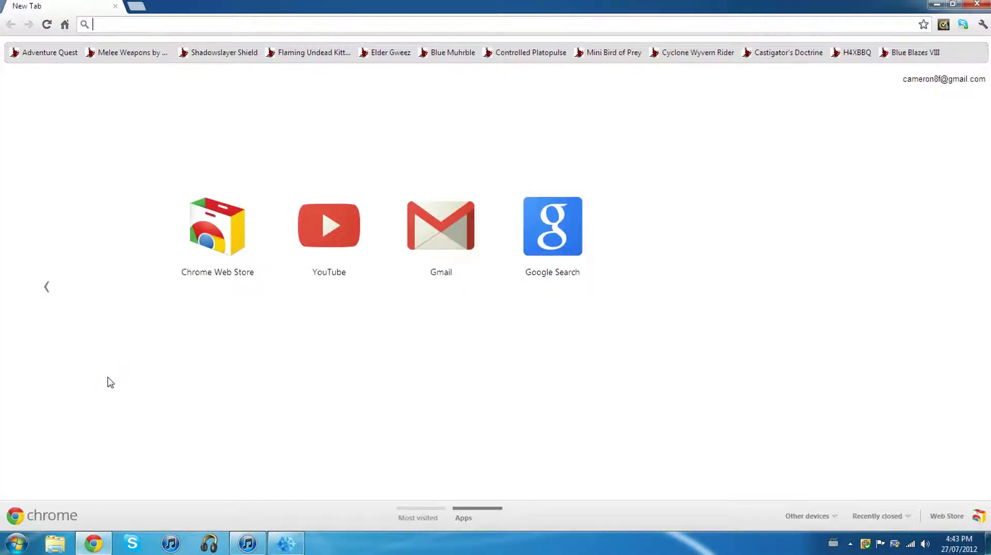
{"action": "type", "text": "www.fe"}
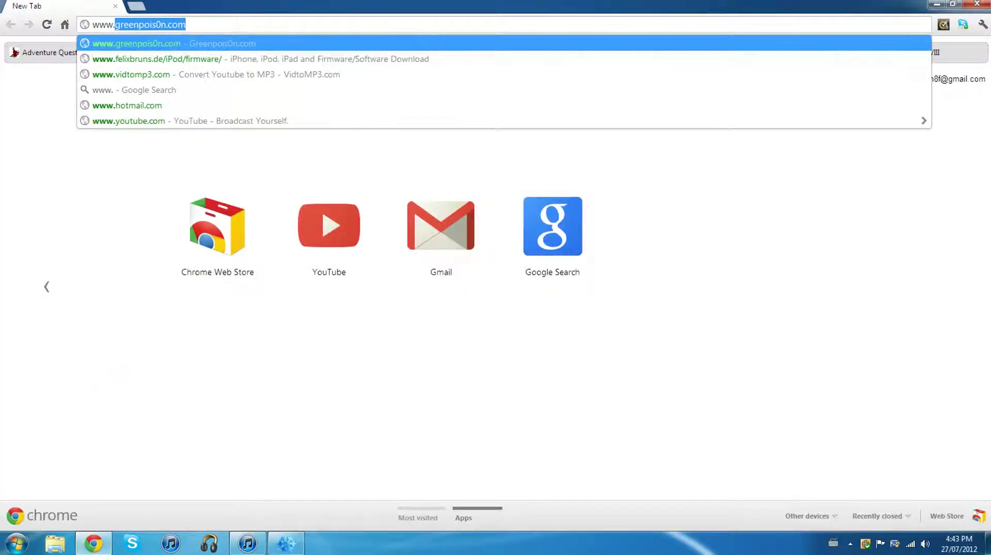
{"action": "type", "text": "lixbruns"}
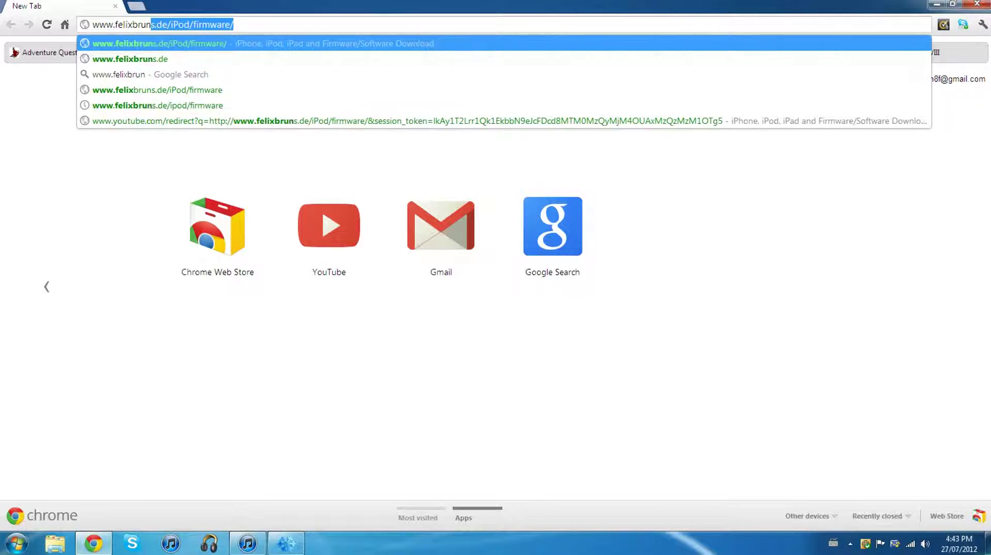
{"action": "type", "text": ".de"}
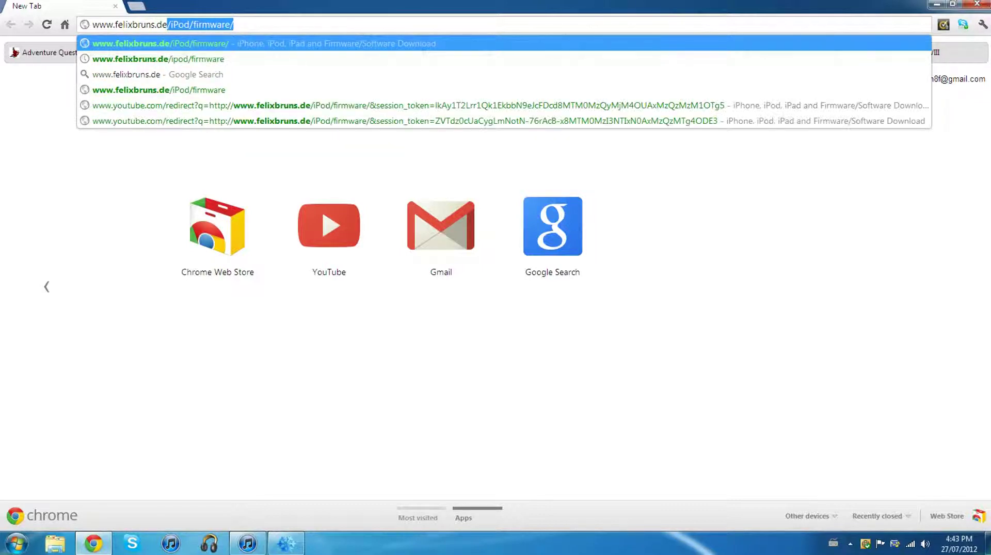
{"action": "type", "text": "/iPod"}
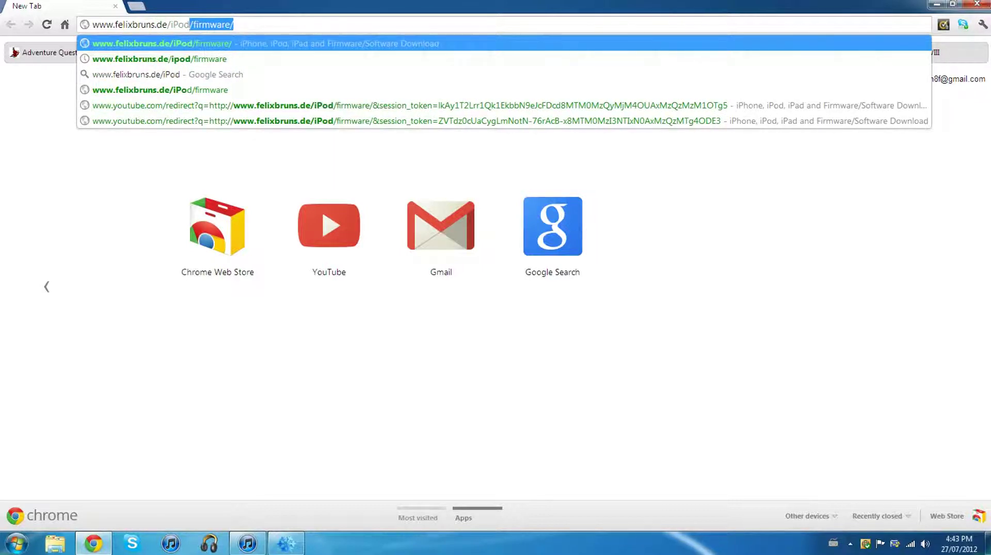
{"action": "type", "text": "/firmware"}
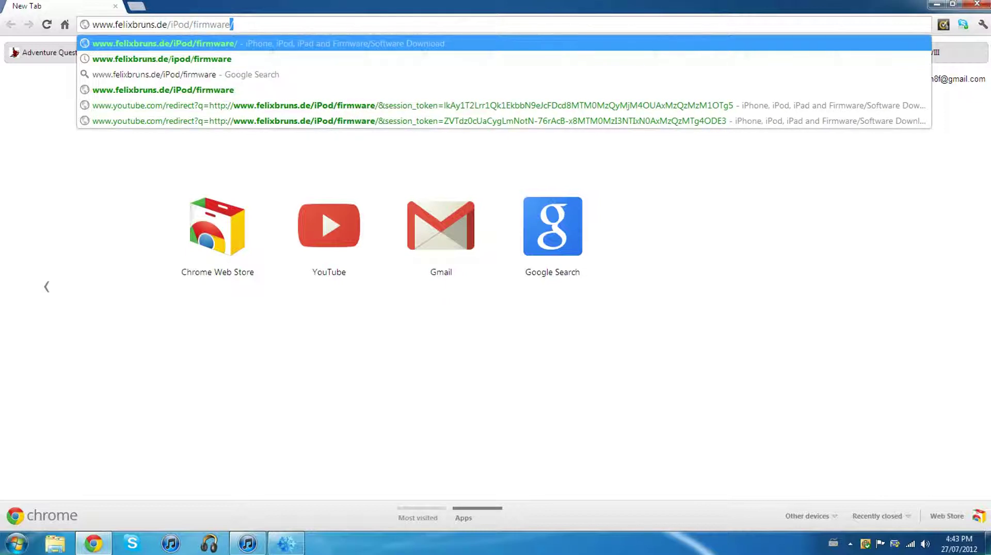
{"action": "key", "text": "Return"}
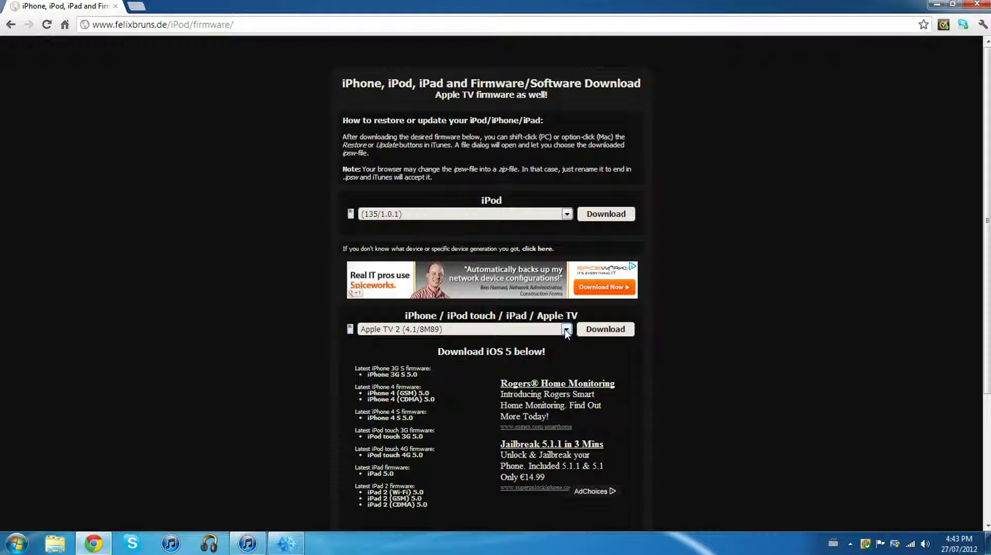
{"action": "left_click", "coordinate": [564, 330]}
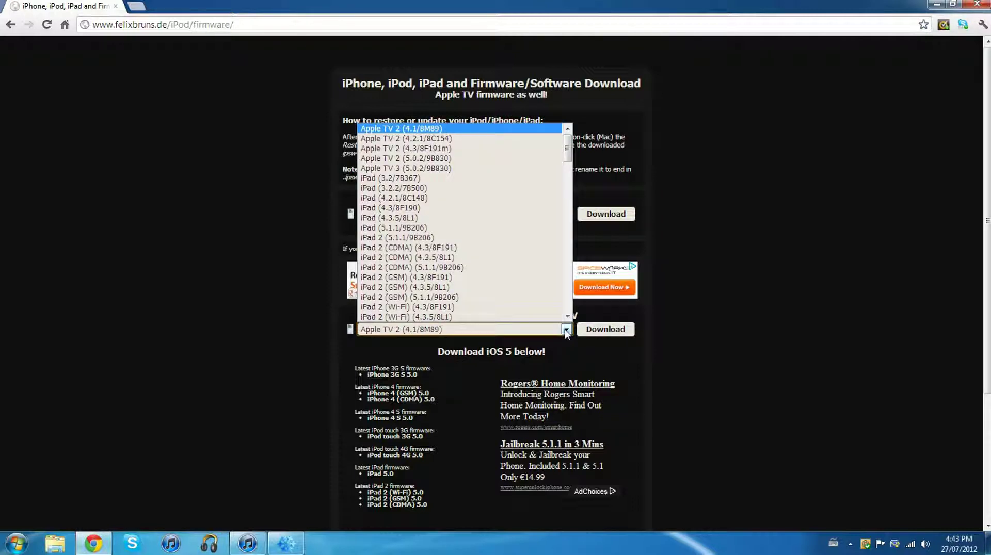
{"action": "left_click_drag", "start_coordinate": [565, 160], "coordinate": [557, 292]}
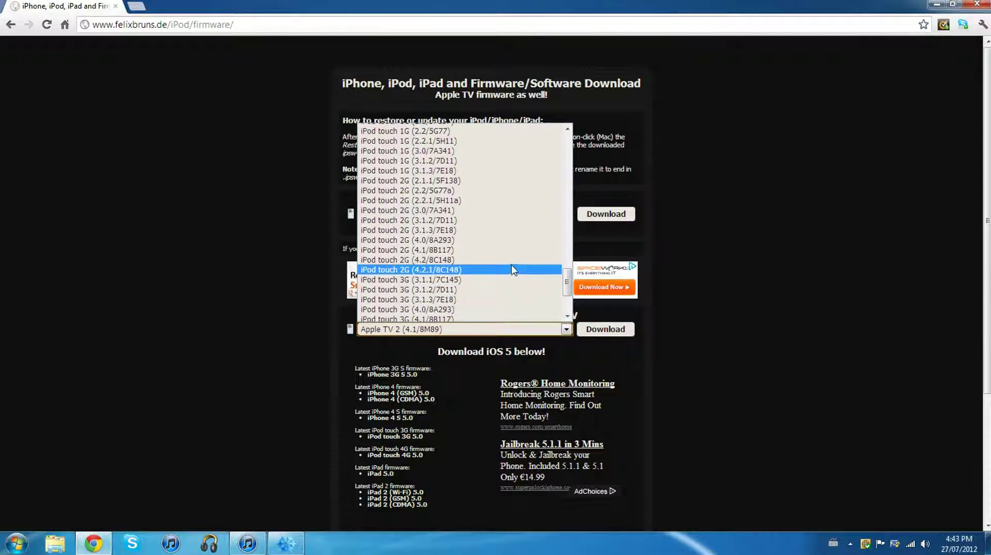
{"action": "left_click", "coordinate": [688, 343]}
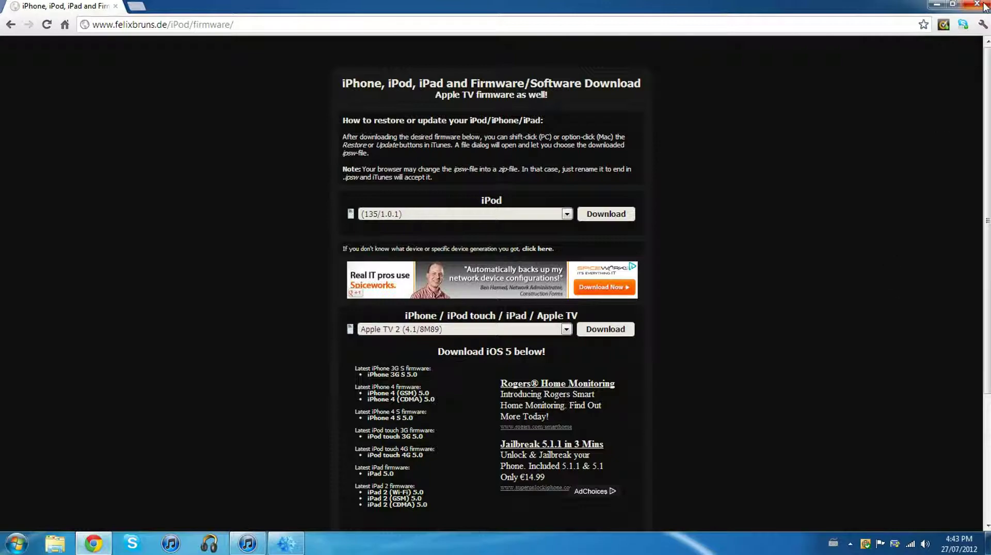
{"action": "left_click", "coordinate": [981, 5]}
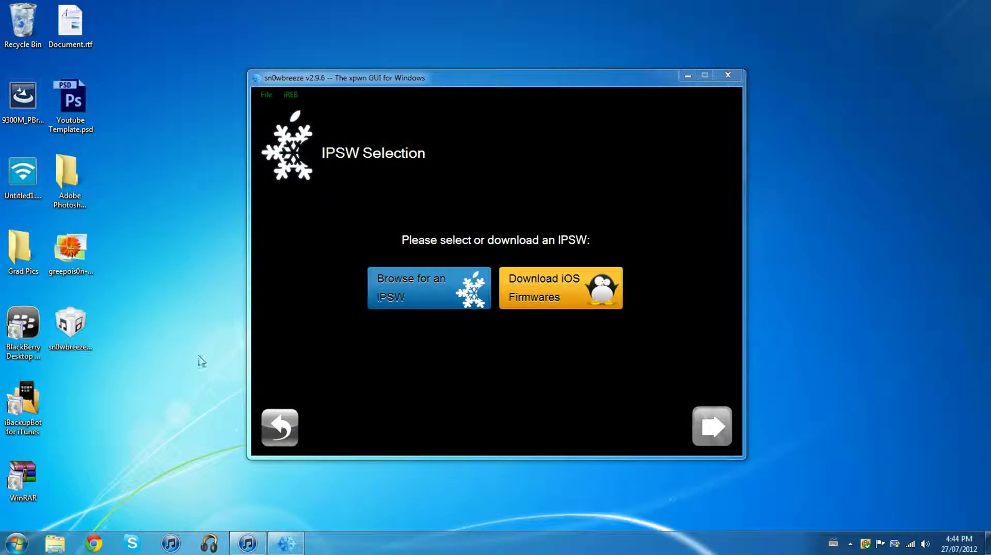
- Load iPod2,1_4.2.1_8C148_Restore.ipsw and answer the iPod Touch 2G model prompt
{"action": "left_click", "coordinate": [391, 305]}
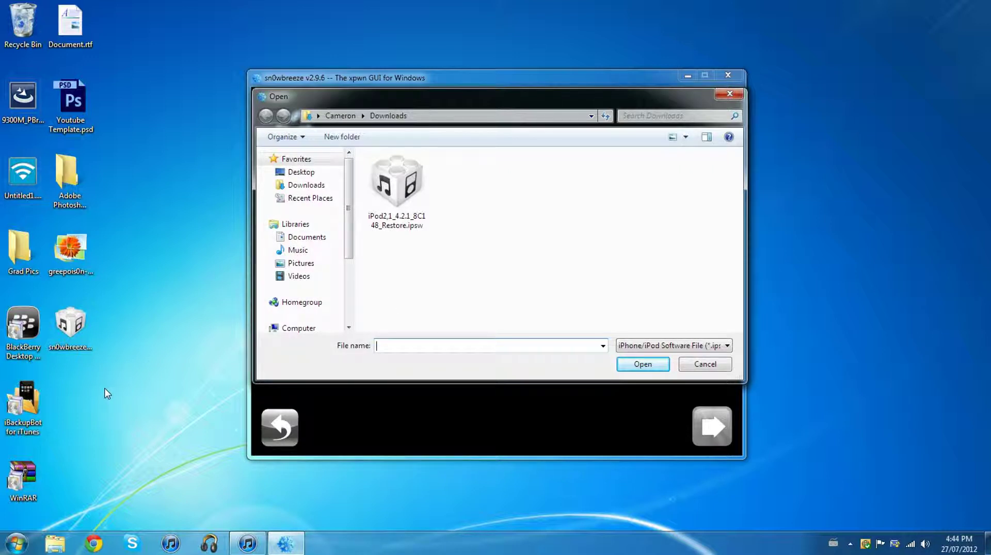
{"action": "left_click", "coordinate": [396, 191]}
{"action": "left_click", "coordinate": [640, 368]}
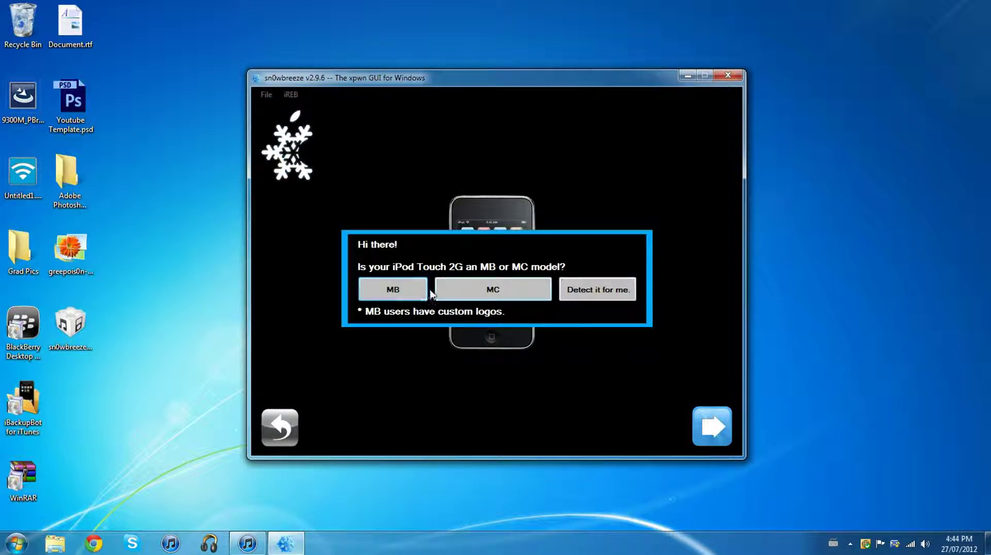
{"action": "left_click", "coordinate": [510, 288]}
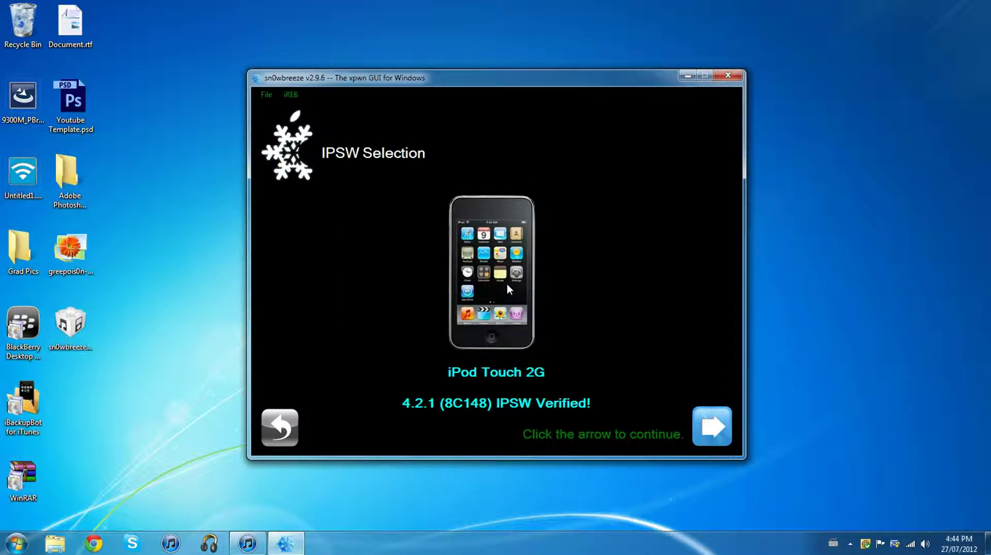
- Continue past verification, choose Expert Mode, and open its General options
{"action": "left_click", "coordinate": [712, 426]}
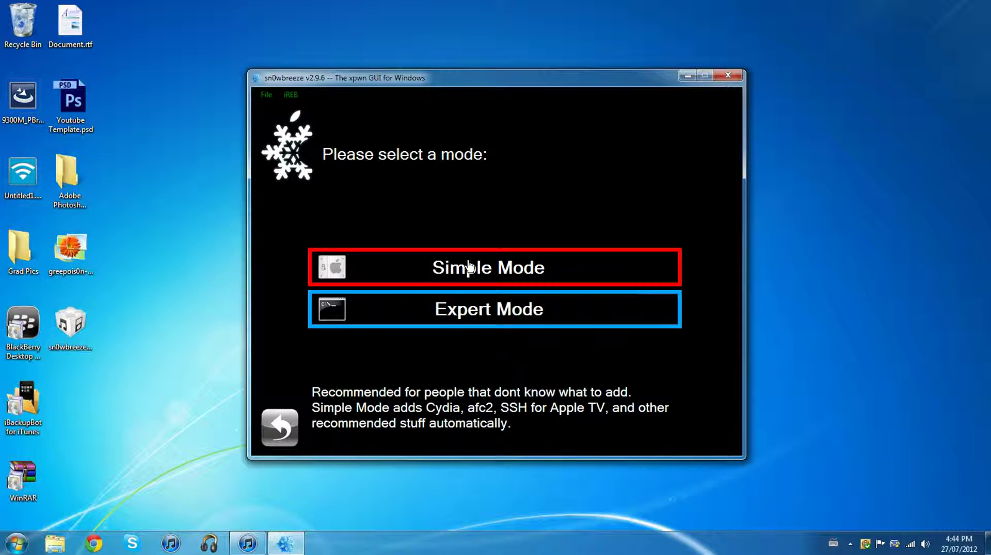
{"action": "left_click", "coordinate": [463, 317]}
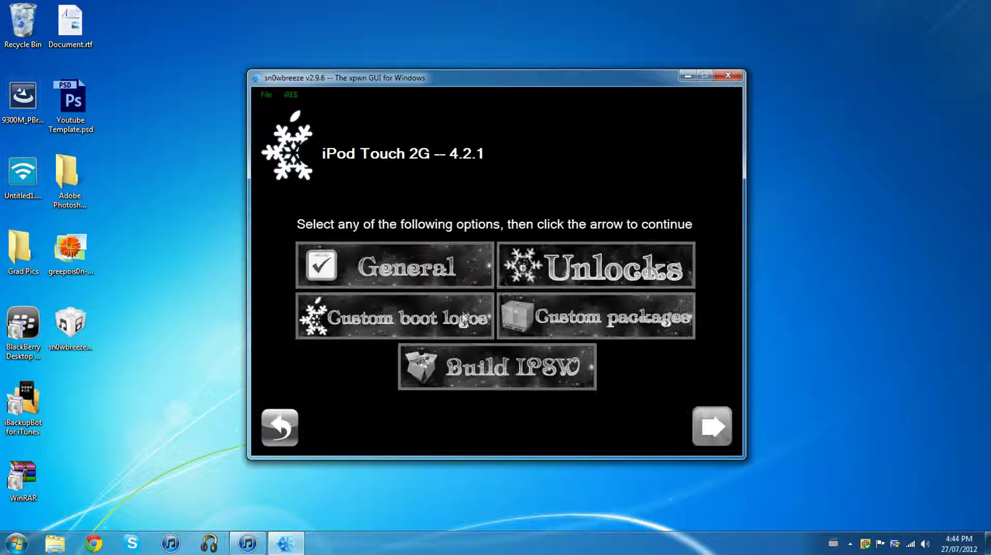
{"action": "left_click", "coordinate": [427, 271]}
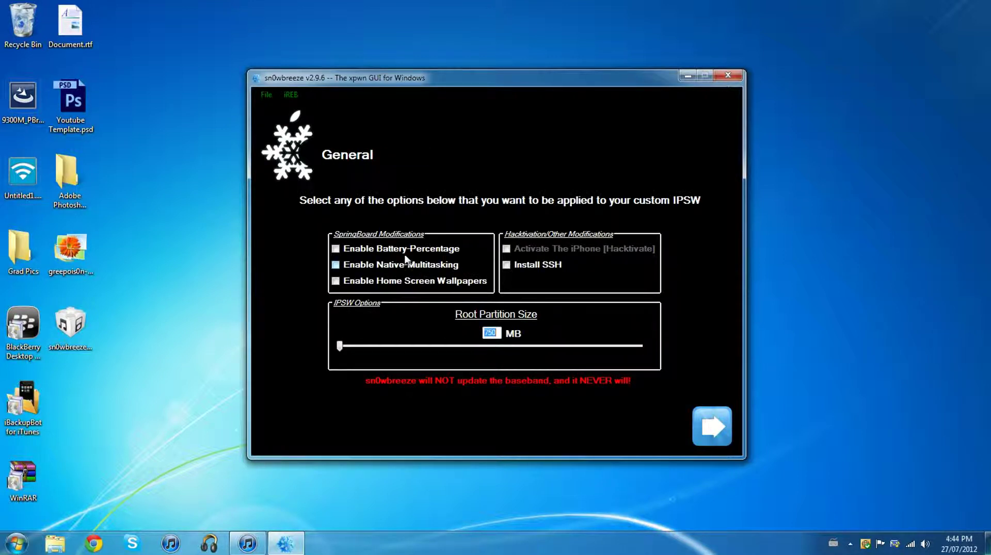
- Enable battery percentage and Install SSH, accept the SSH password notice, and move past General options
{"action": "left_click", "coordinate": [366, 249]}
{"action": "left_click", "coordinate": [505, 265]}
{"action": "left_click", "coordinate": [570, 340]}
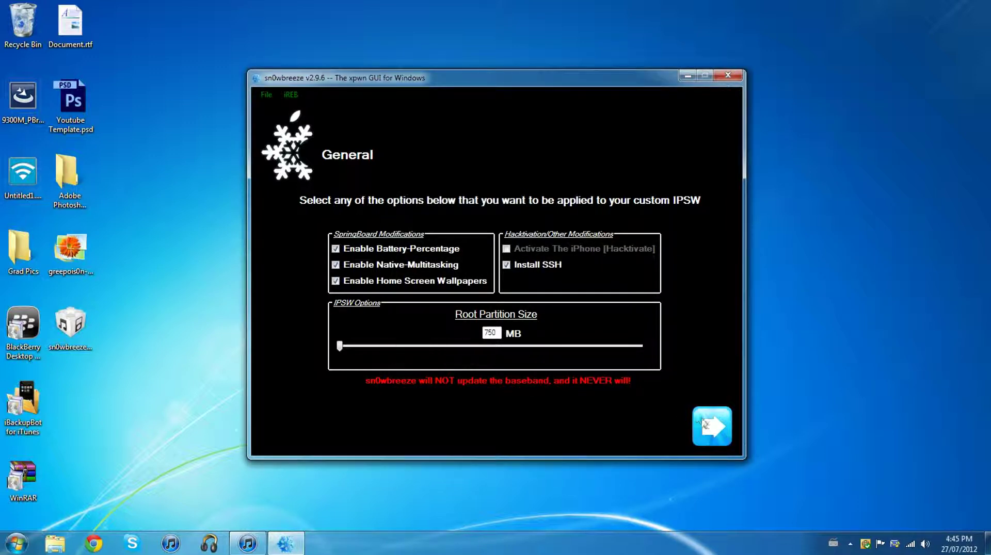
{"action": "left_click", "coordinate": [711, 426]}
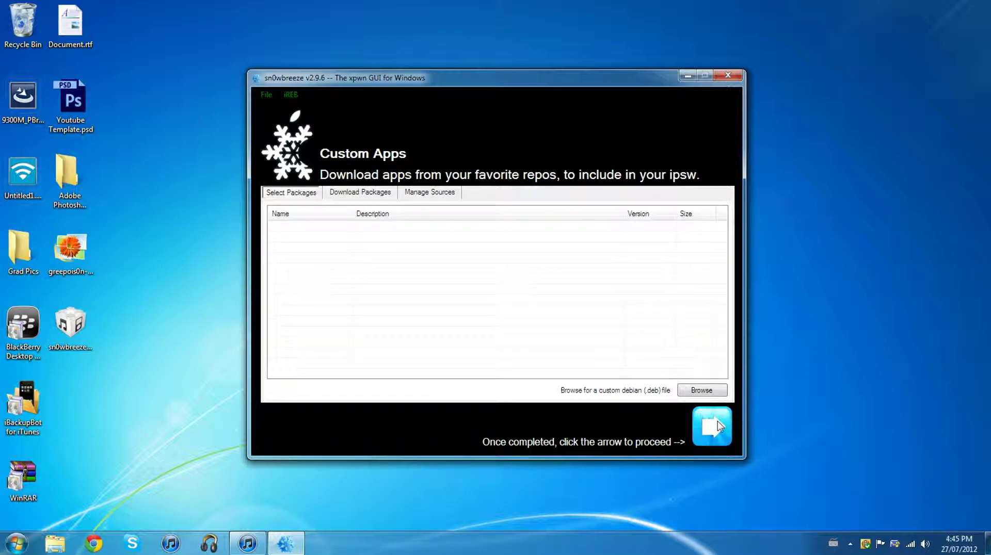
- Skip Custom Apps, start then cancel the IPSW build, close sn0wbreeze and return to iTunes' restore progress
{"action": "left_click", "coordinate": [714, 423]}
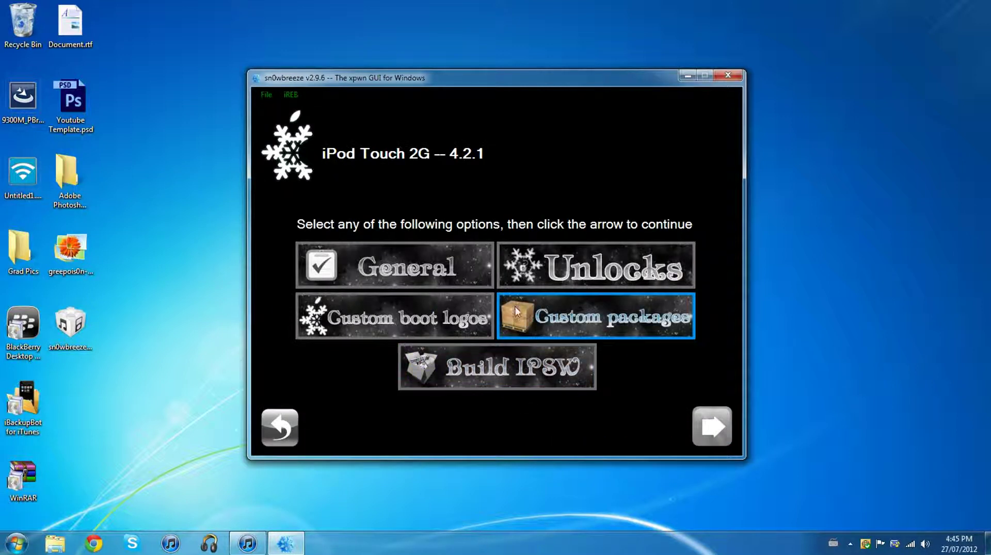
{"action": "left_click", "coordinate": [534, 378]}
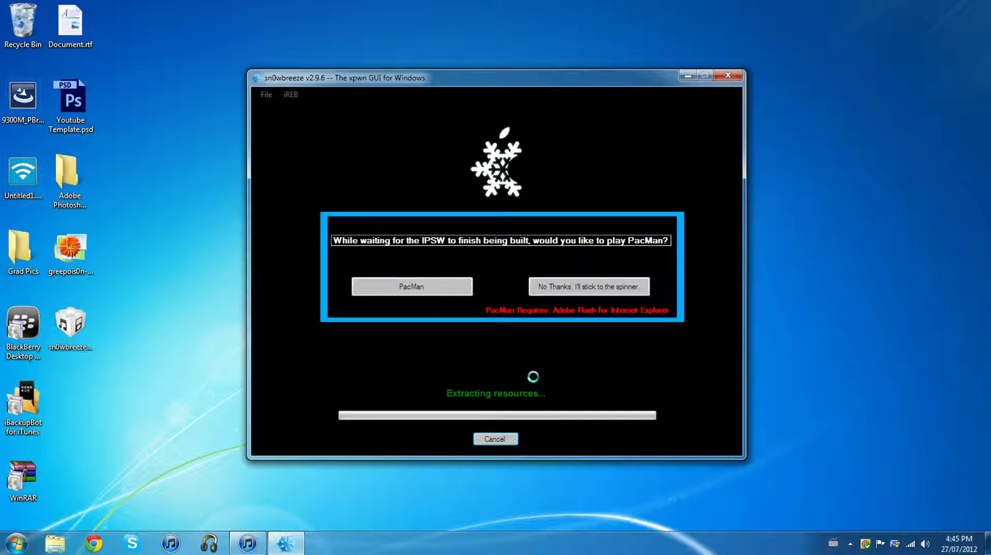
{"action": "left_click", "coordinate": [493, 440]}
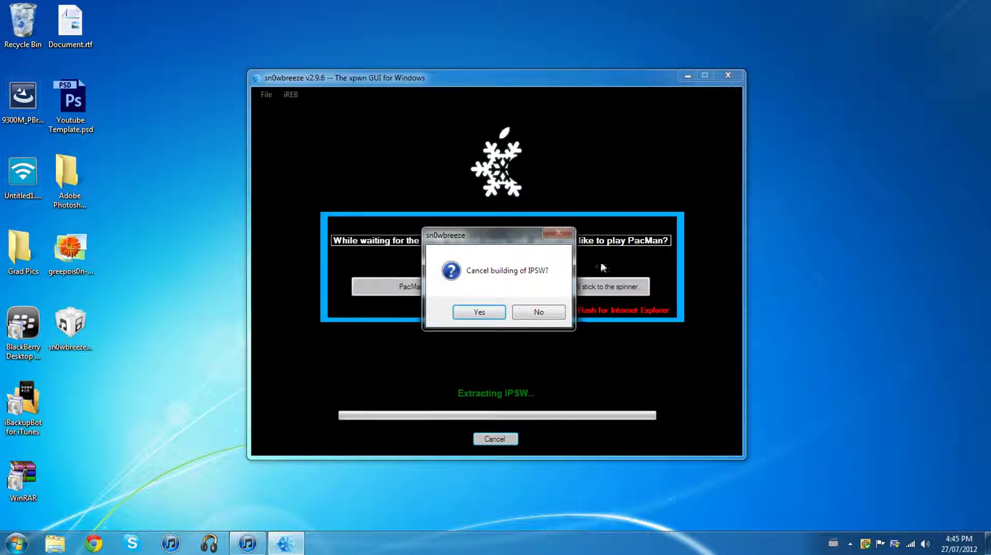
{"action": "left_click", "coordinate": [474, 314]}
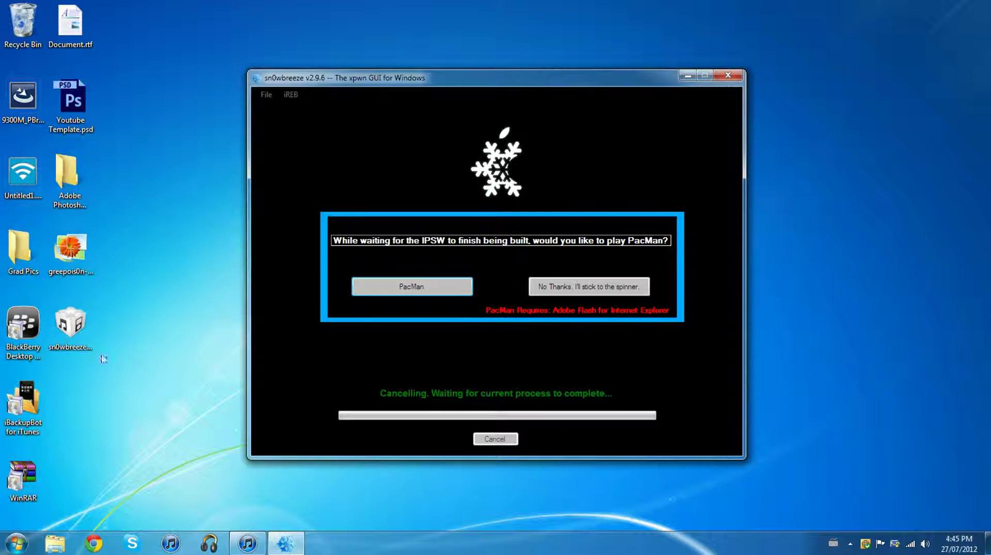
{"action": "left_click", "coordinate": [728, 75]}
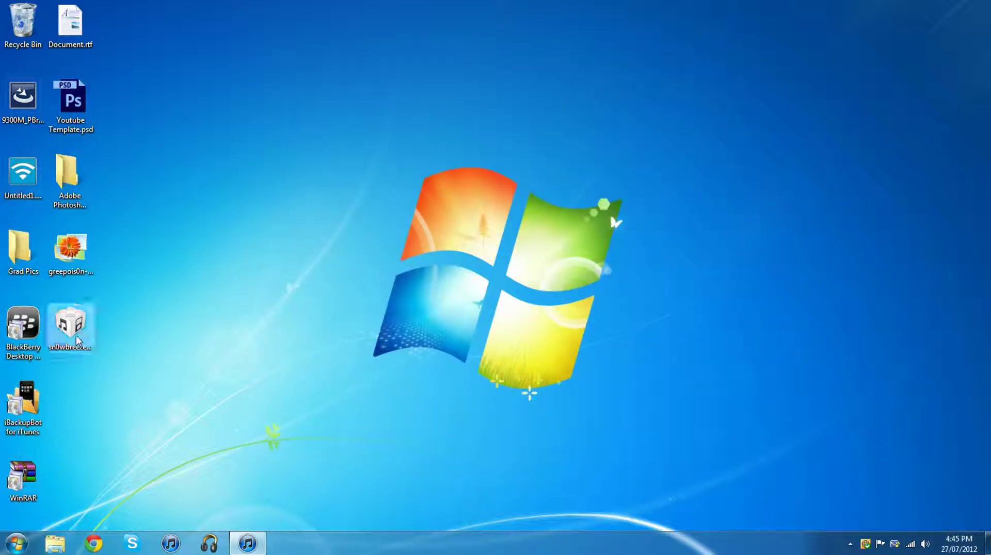
{"action": "left_click", "coordinate": [233, 547]}
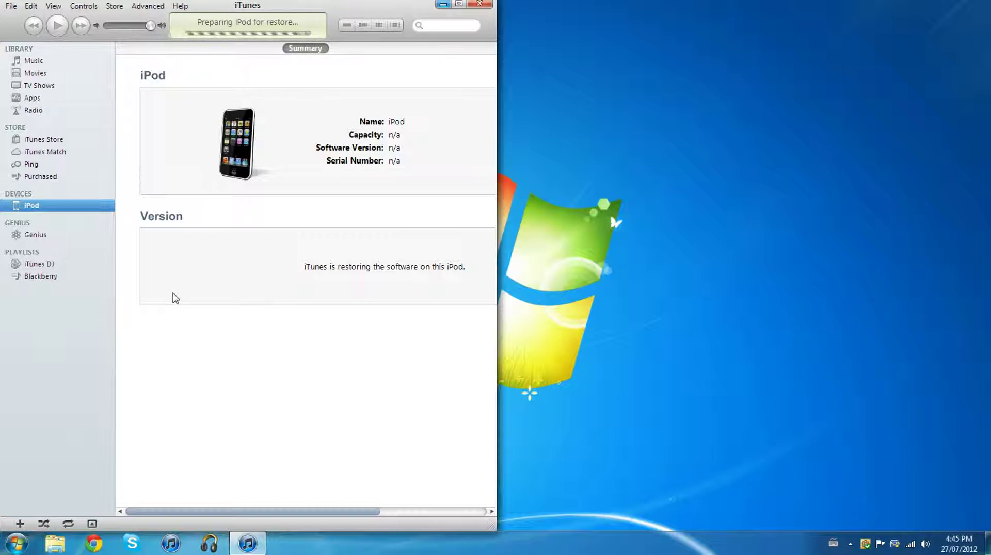
{"action": "left_click_drag", "start_coordinate": [403, 7], "coordinate": [741, 10]}
{"action": "left_click", "coordinate": [782, 10]}
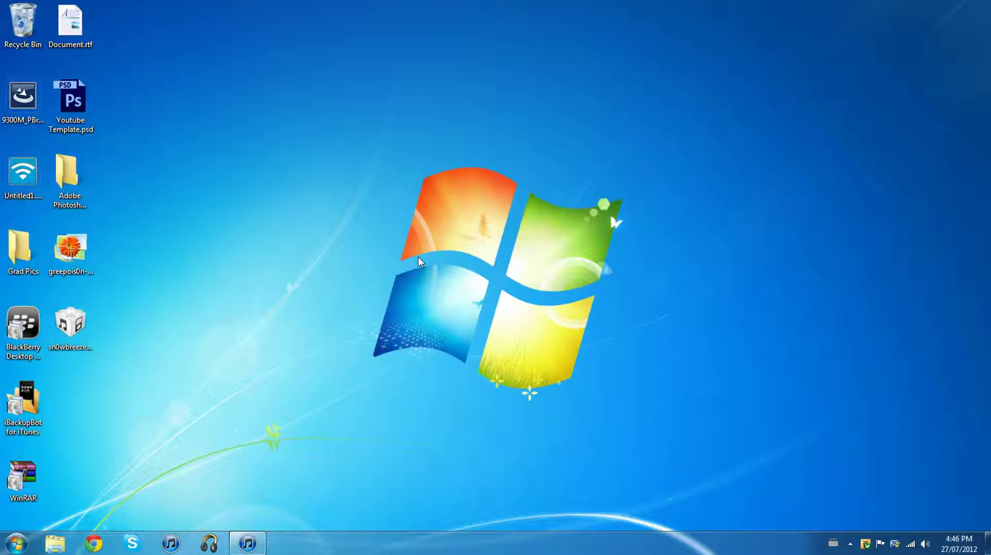
{"action": "left_click", "coordinate": [64, 250]}
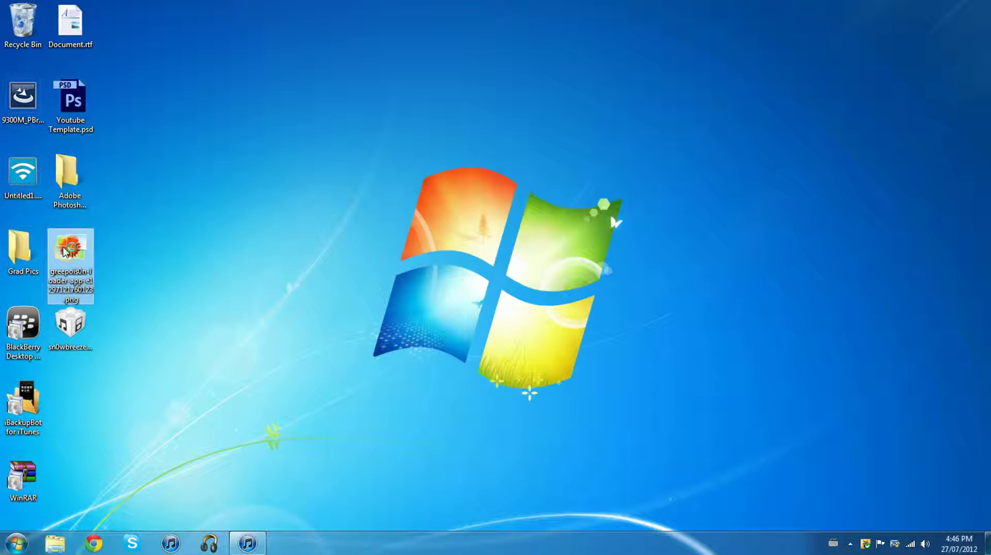
{"action": "double_click", "coordinate": [65, 250]}
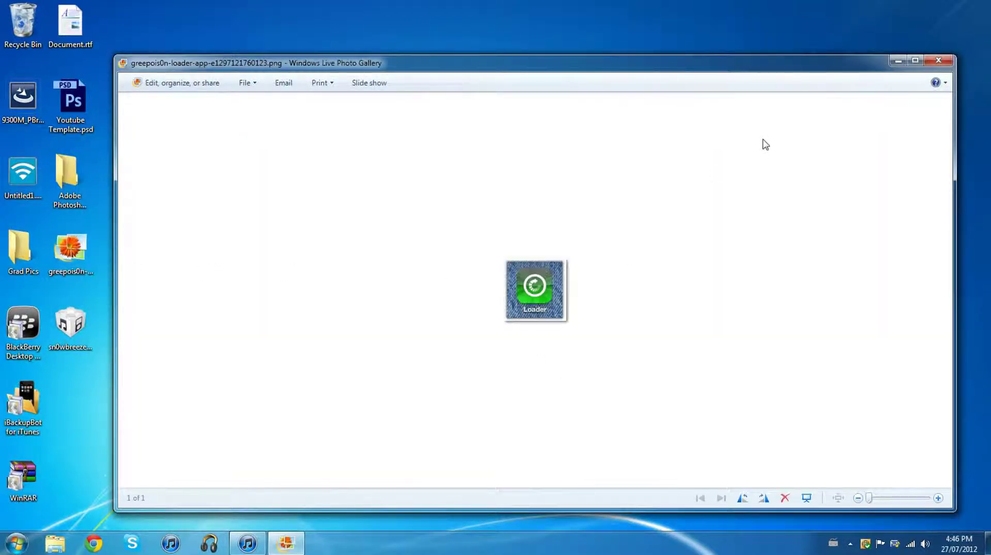
{"action": "left_click", "coordinate": [938, 61]}
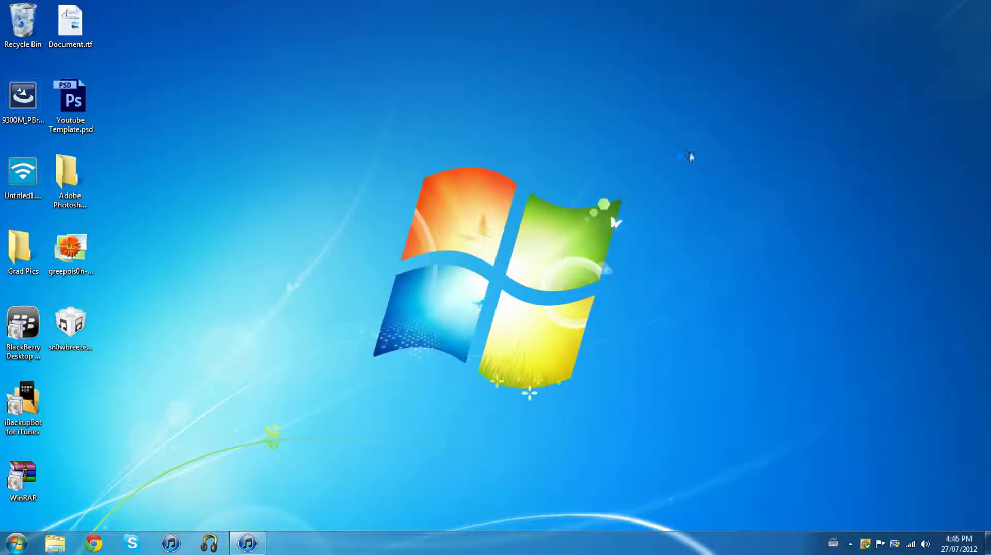